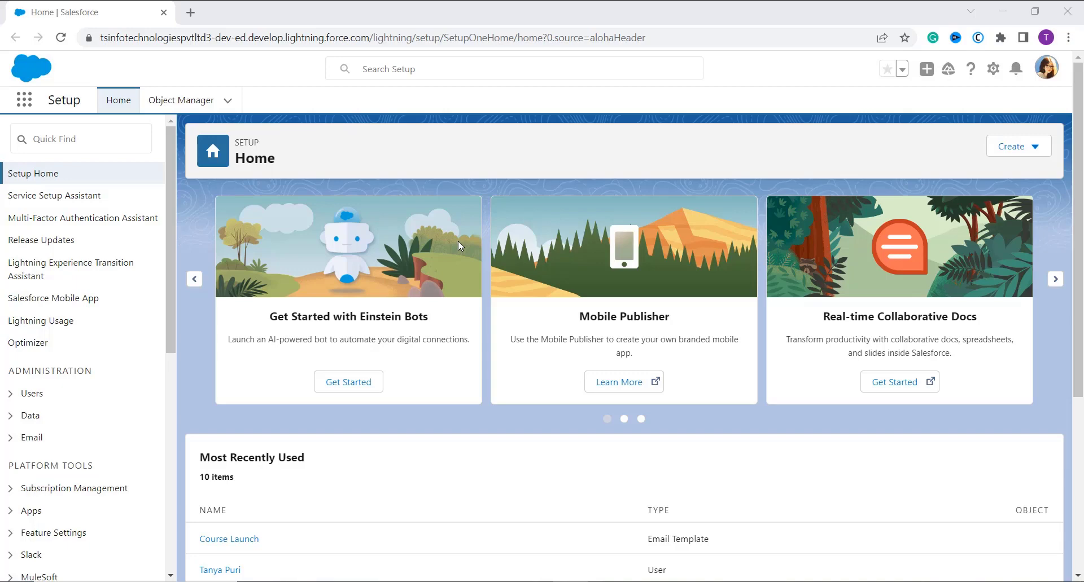
- Display the All list view of leads in the Marketing app
click(26, 102)
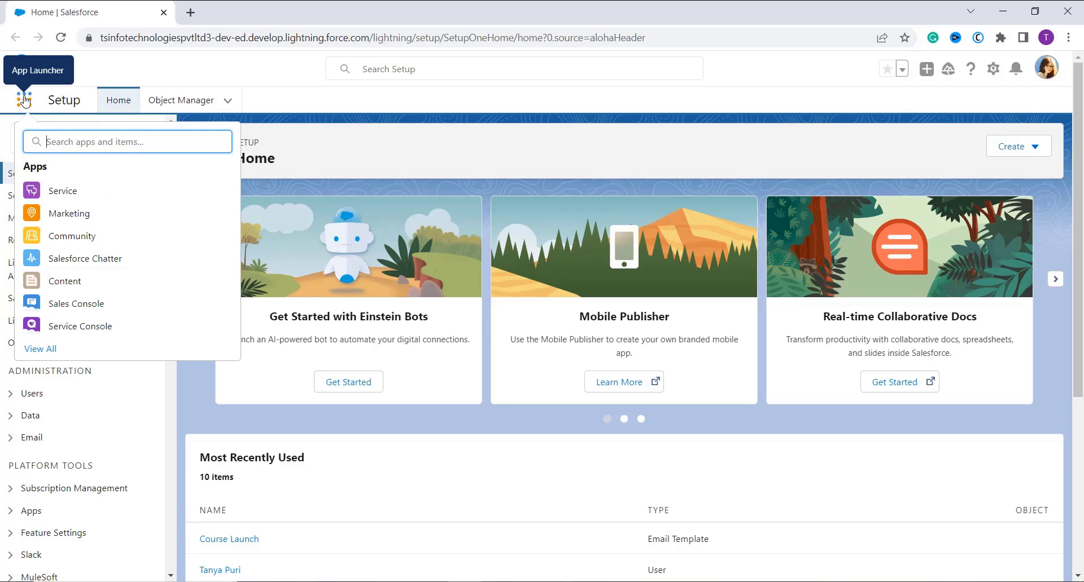
click(83, 218)
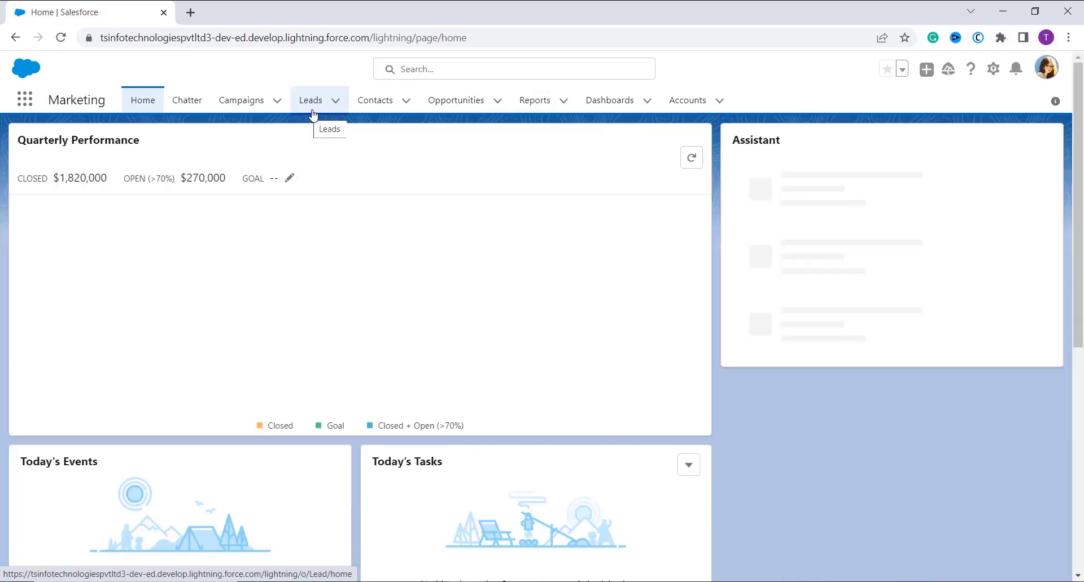
click(313, 112)
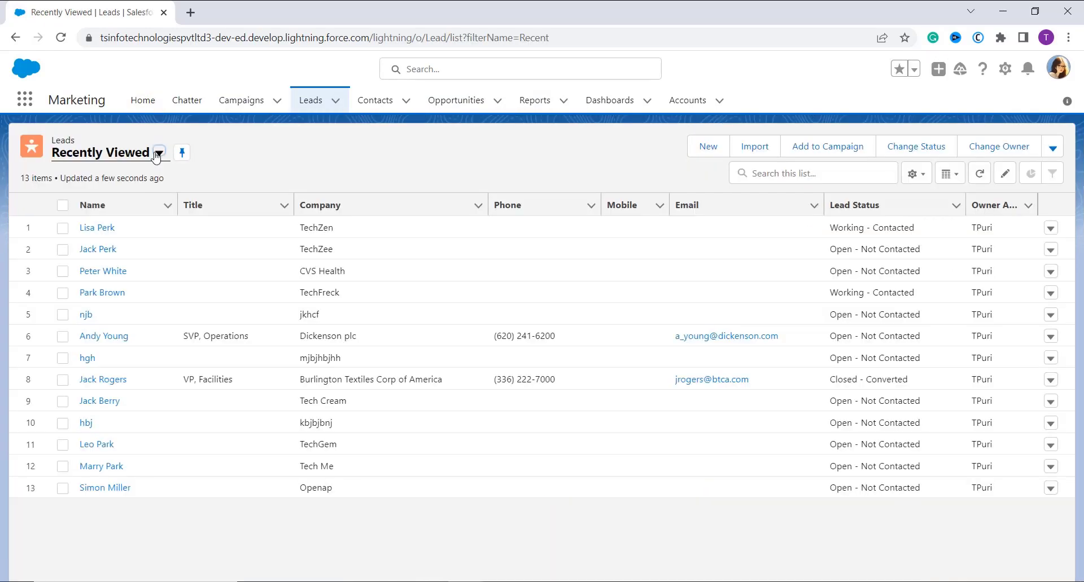
click(158, 153)
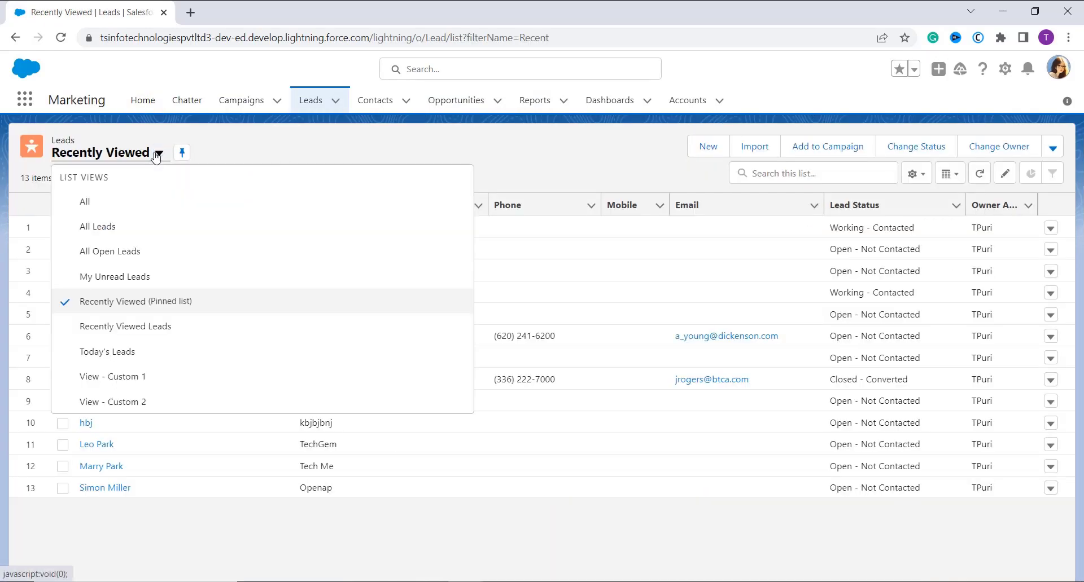
click(128, 215)
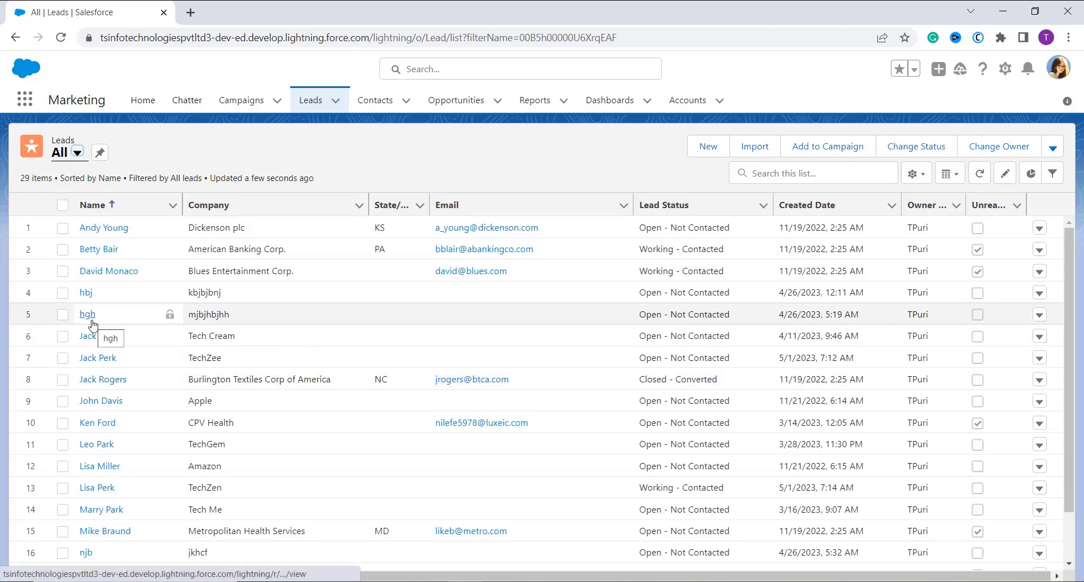
- Open the Dickenson plc lead and choose the International Computer Association campaign to add it to
click(63, 229)
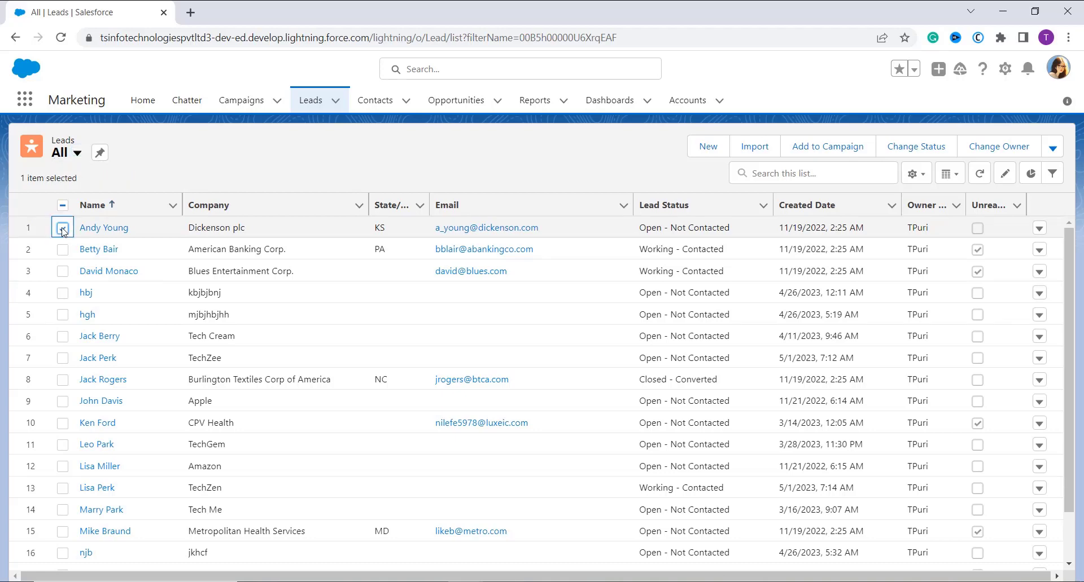
click(121, 228)
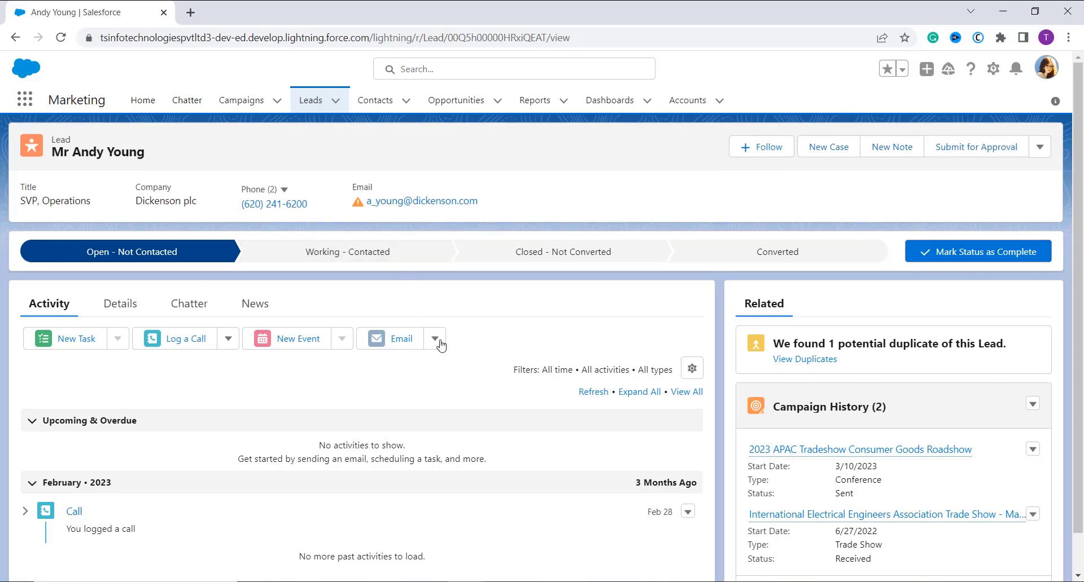
scroll(483, 384, down, 1)
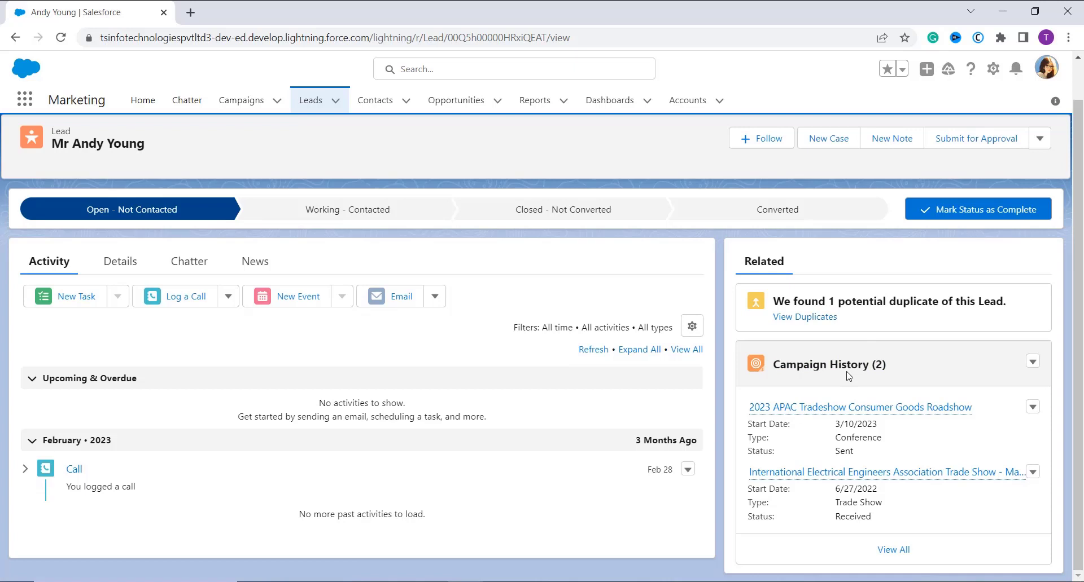
click(1033, 363)
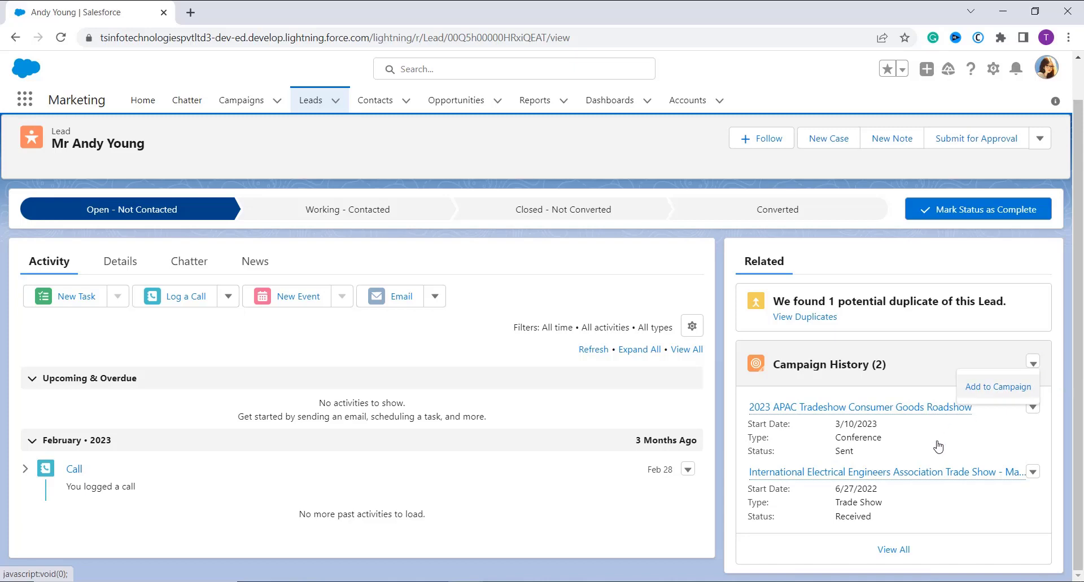
click(993, 388)
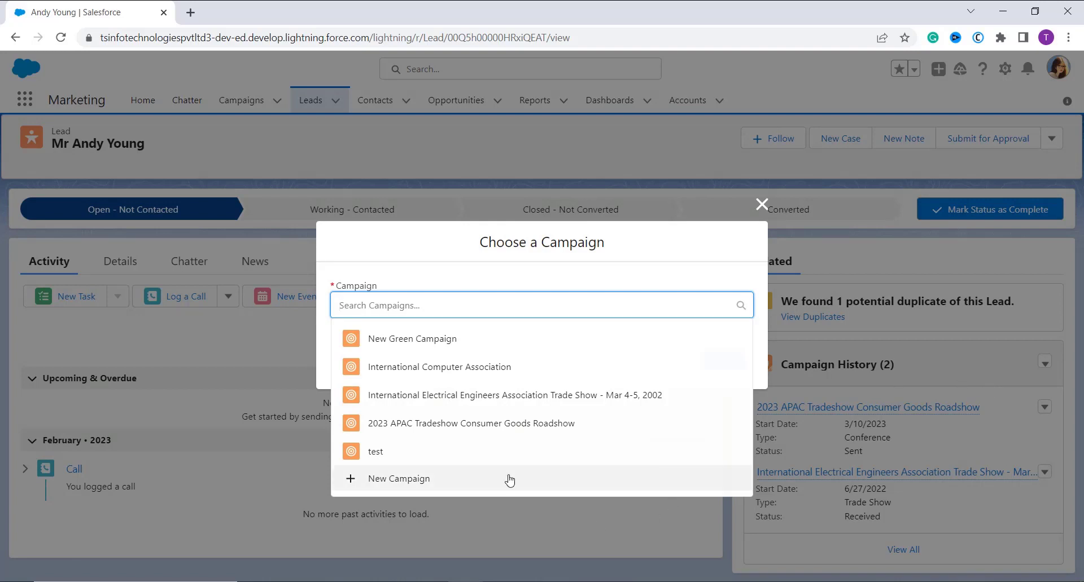
click(460, 368)
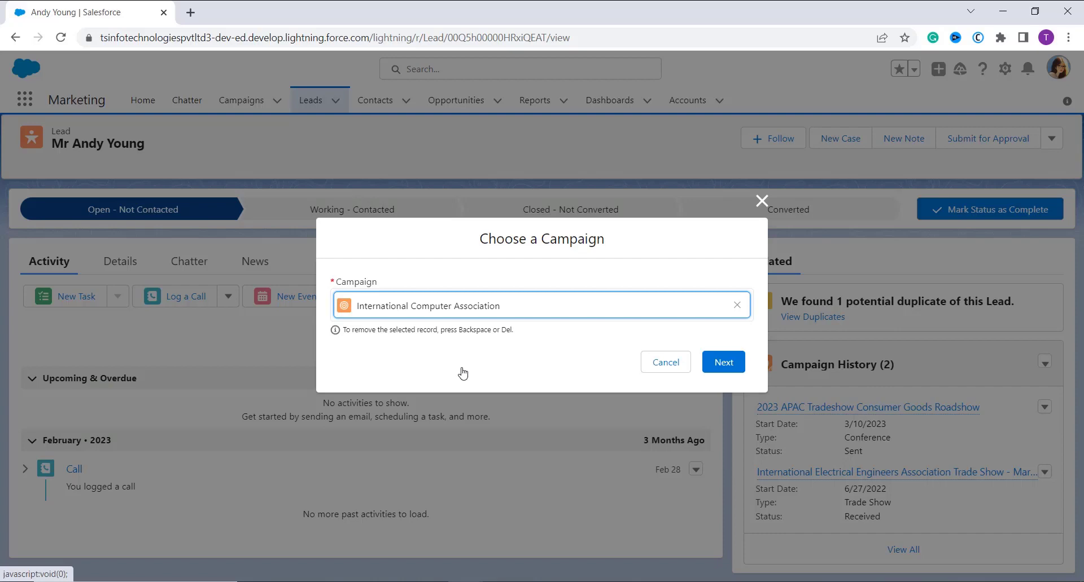
click(706, 362)
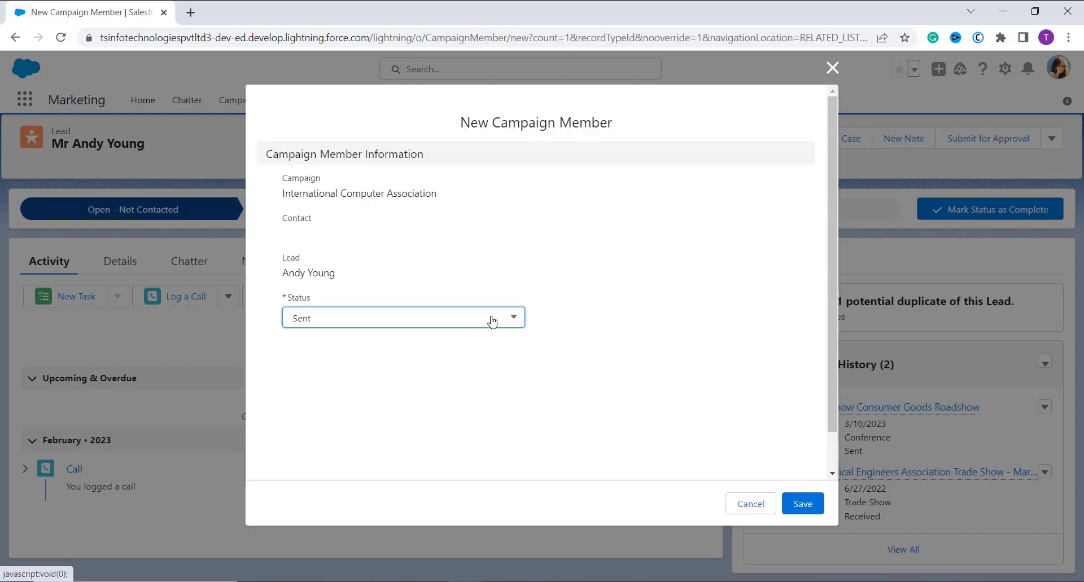
- Save the new campaign member with the status Sent
click(495, 323)
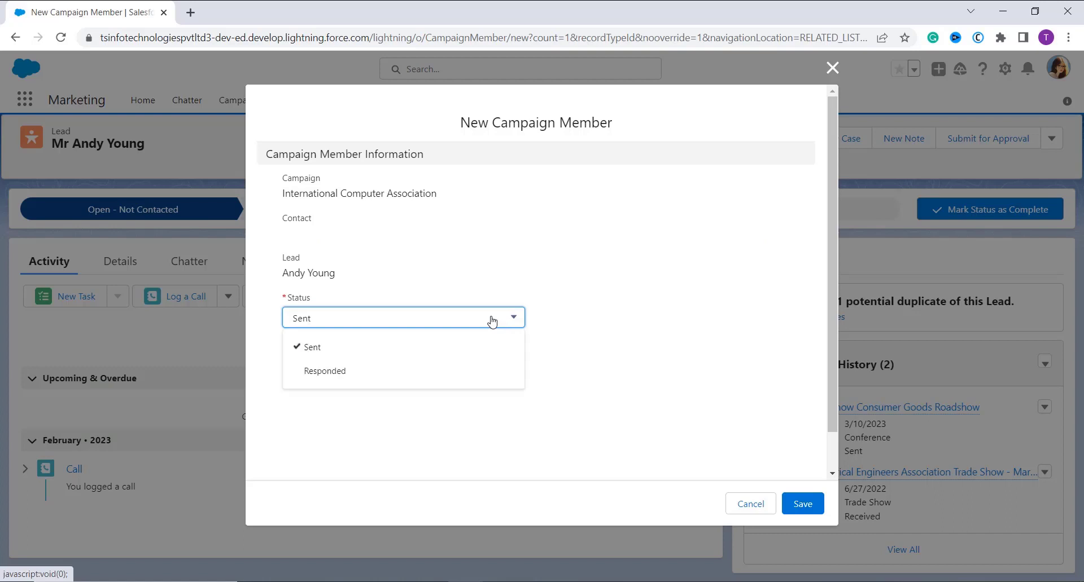
click(433, 355)
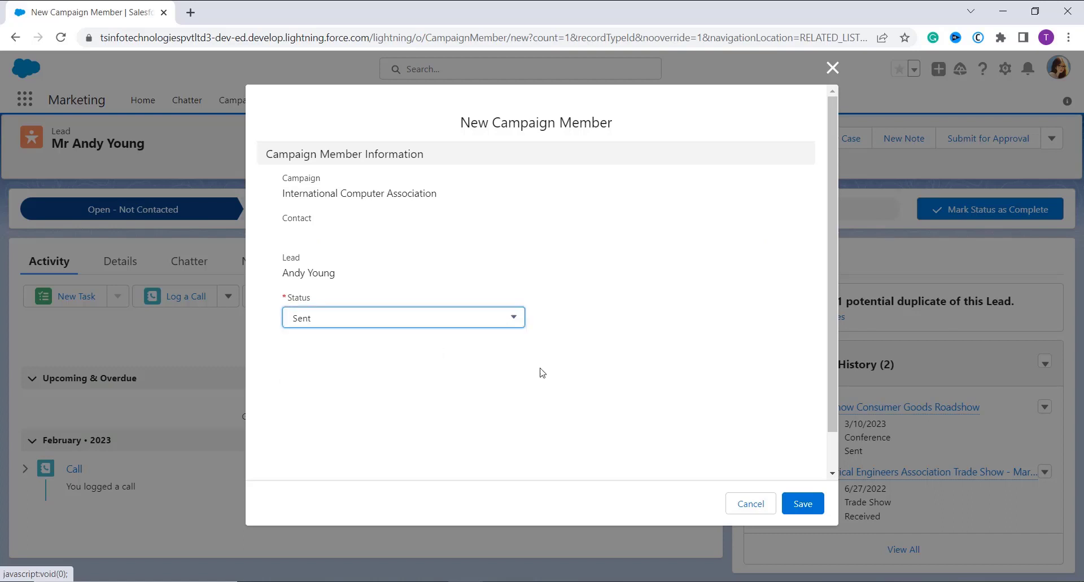
click(804, 505)
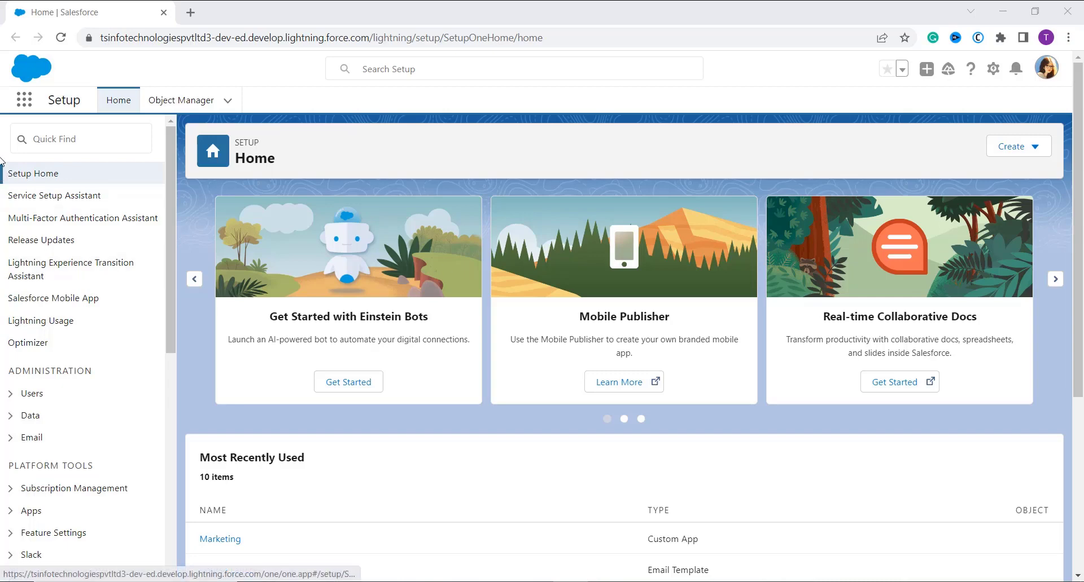
- Switch to the Sales app and display its All Leads list view
click(27, 103)
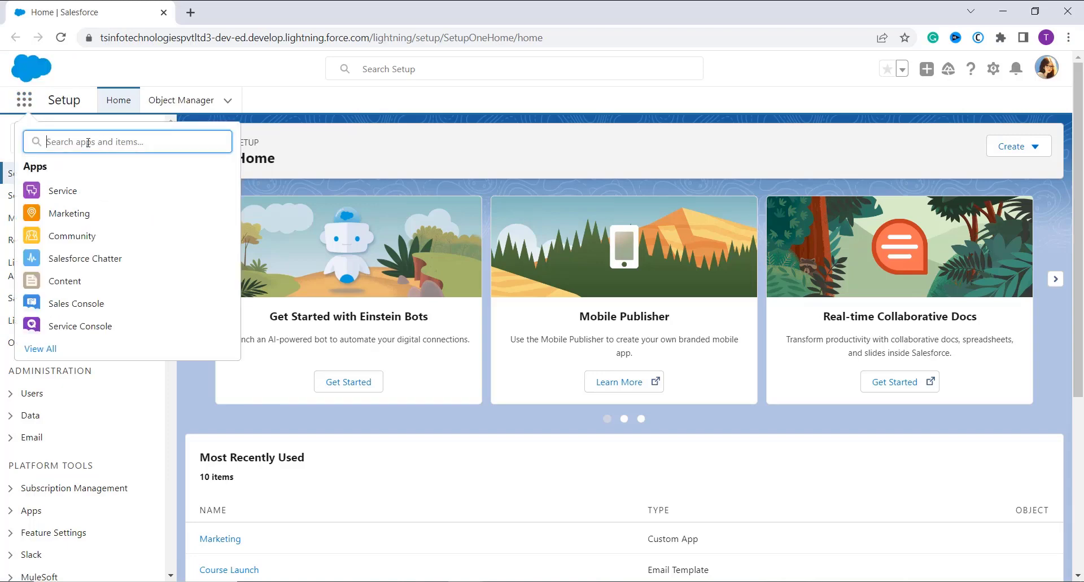
text(Sa)
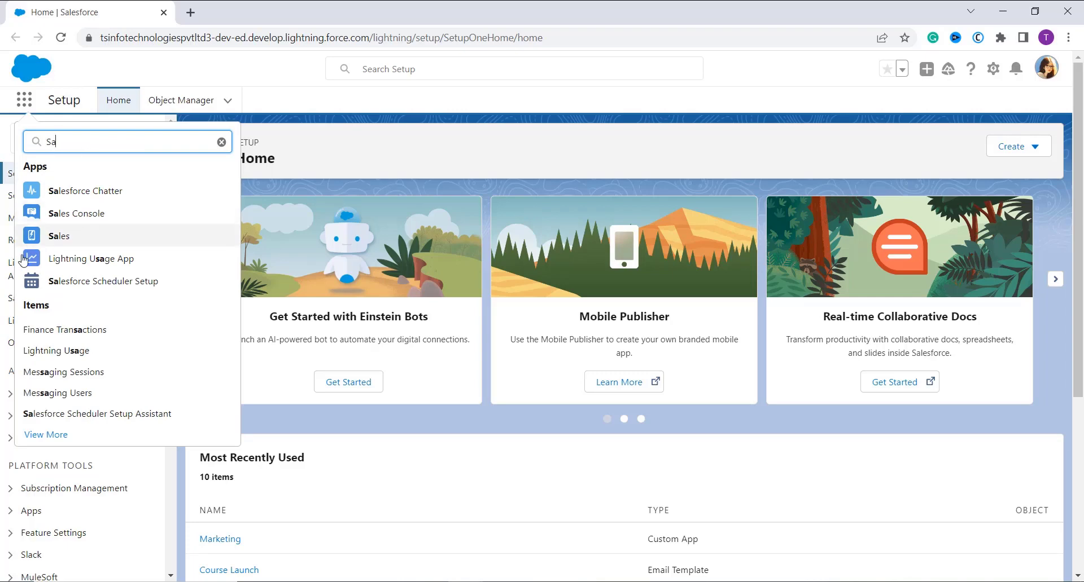
click(52, 244)
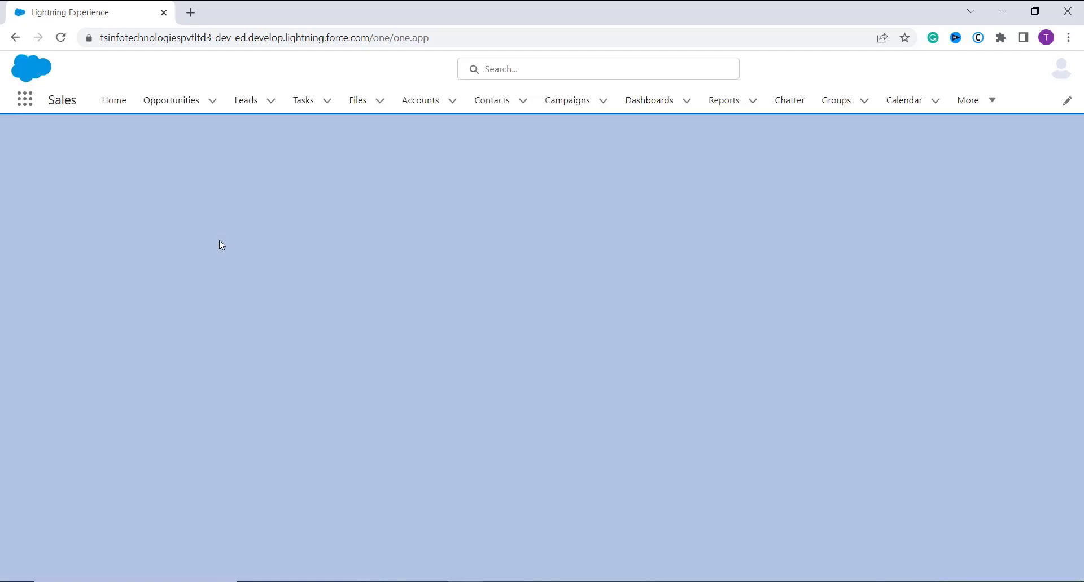
click(240, 103)
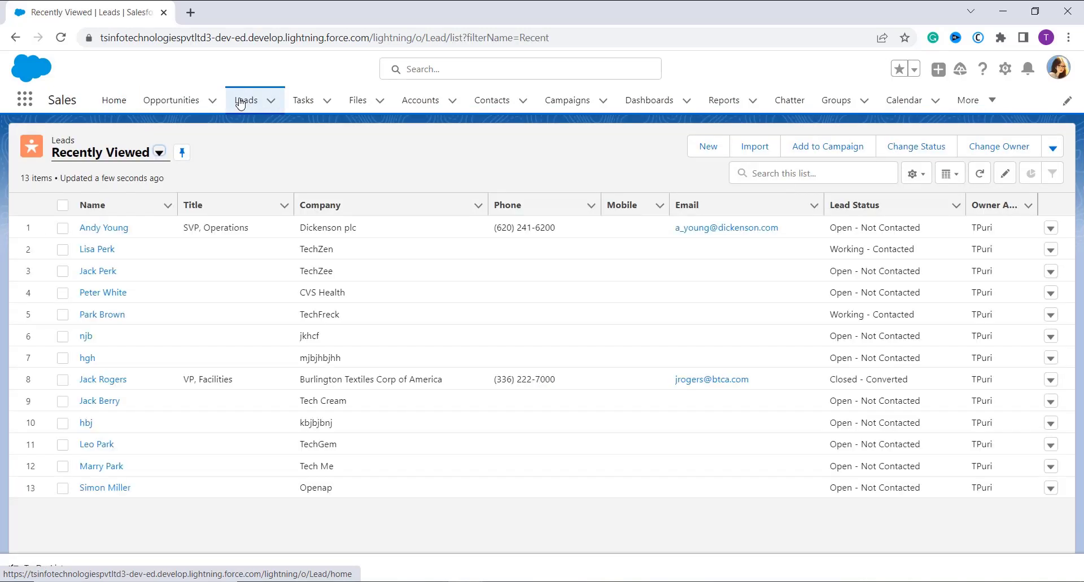
click(149, 157)
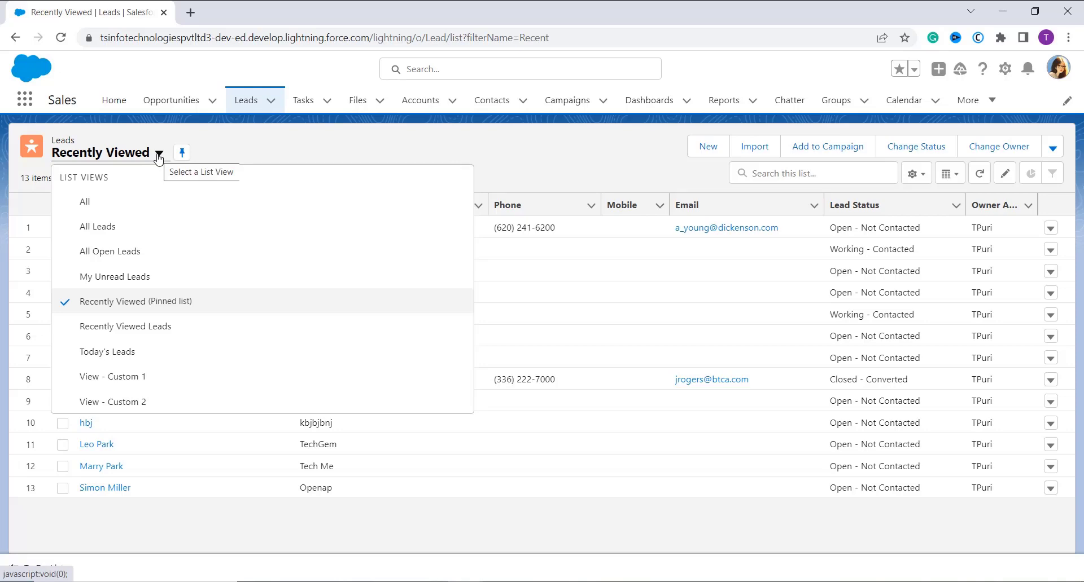
click(121, 229)
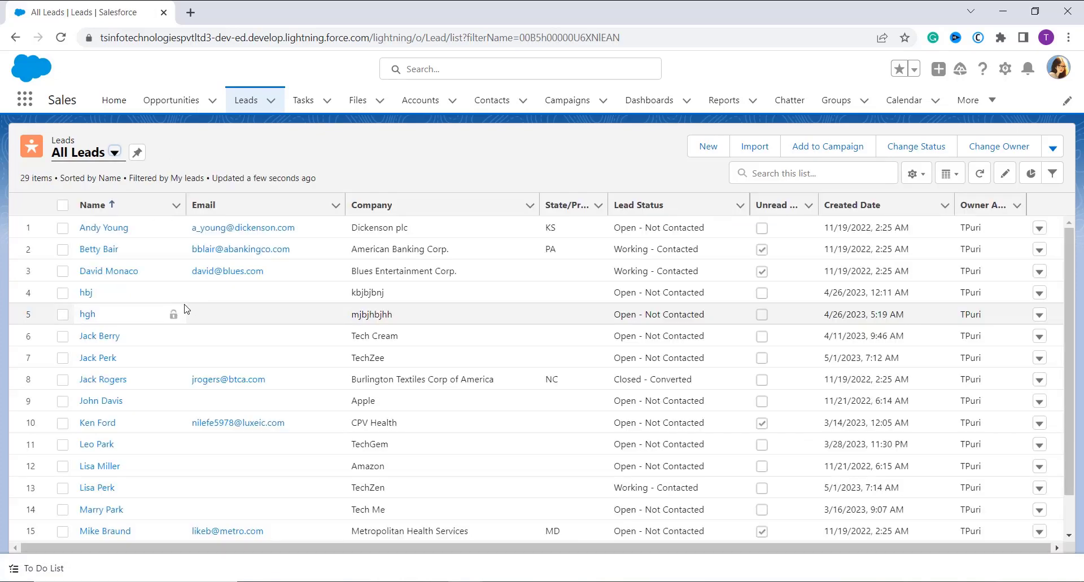
- Start adding the Blues Entertainment Corp. lead to a new campaign, naming it Test Campaign and making it active
click(63, 272)
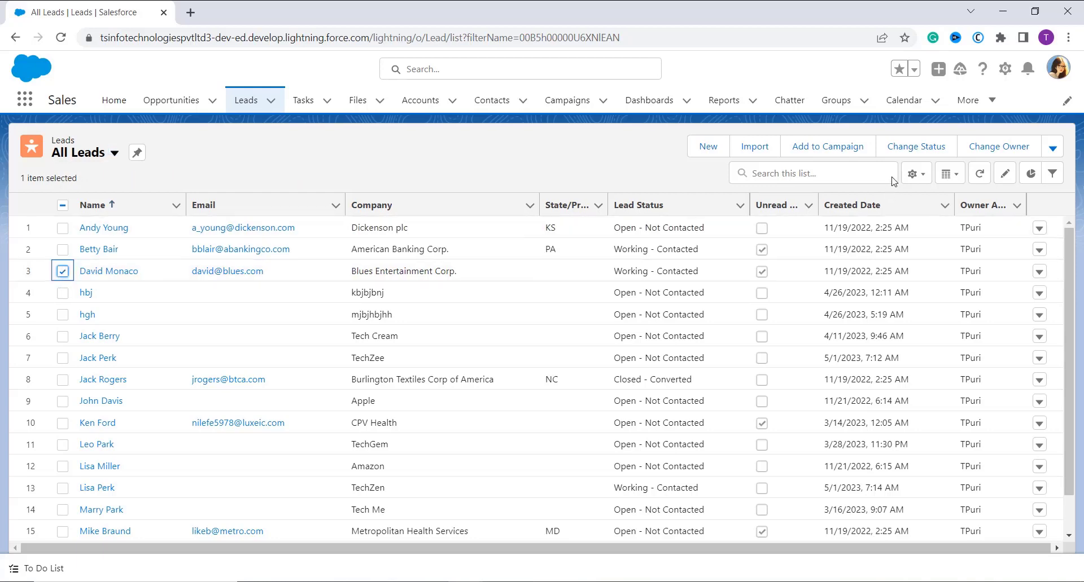
click(856, 154)
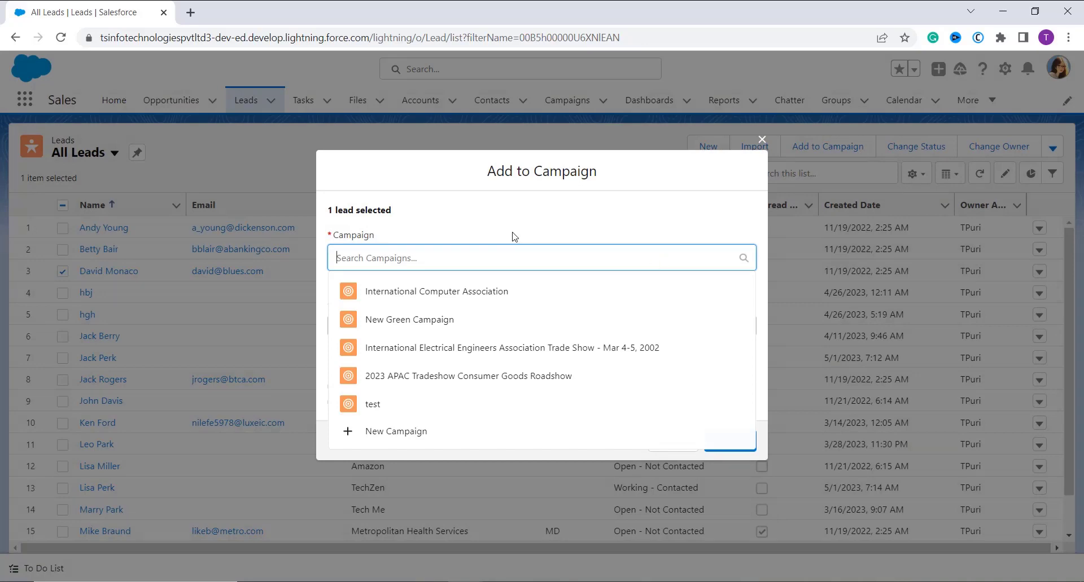
click(409, 433)
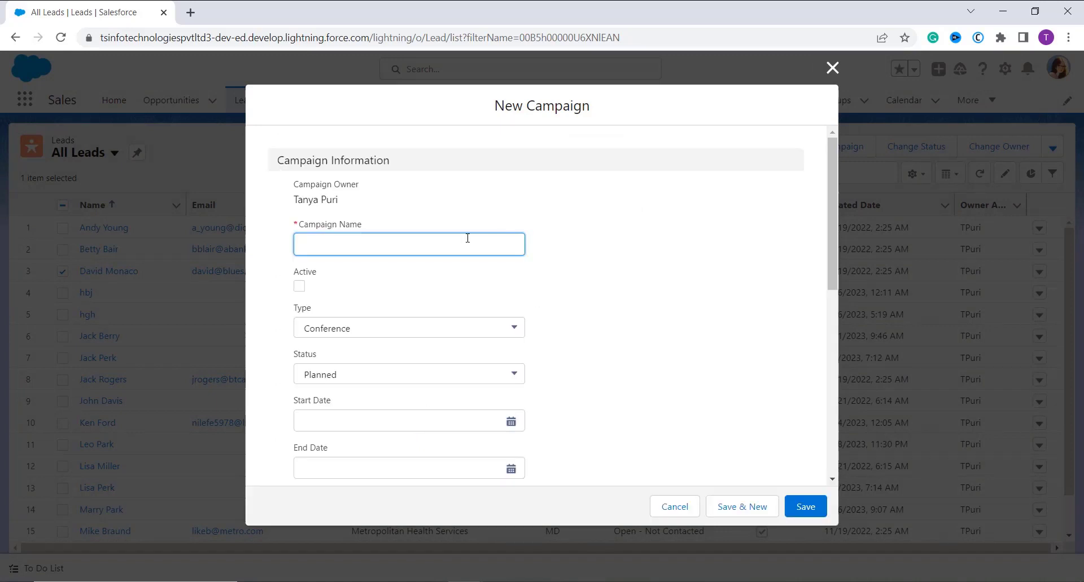
text(Test)
text(Campaign)
click(351, 289)
click(297, 285)
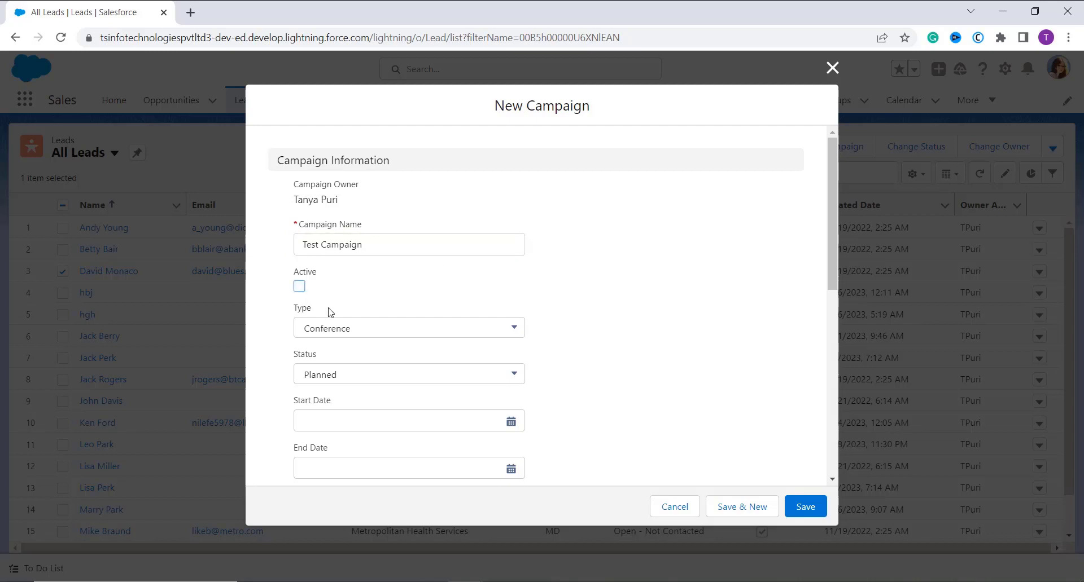
- Set the new campaign's type to Webinar and its status to In Progress, and save it
click(340, 333)
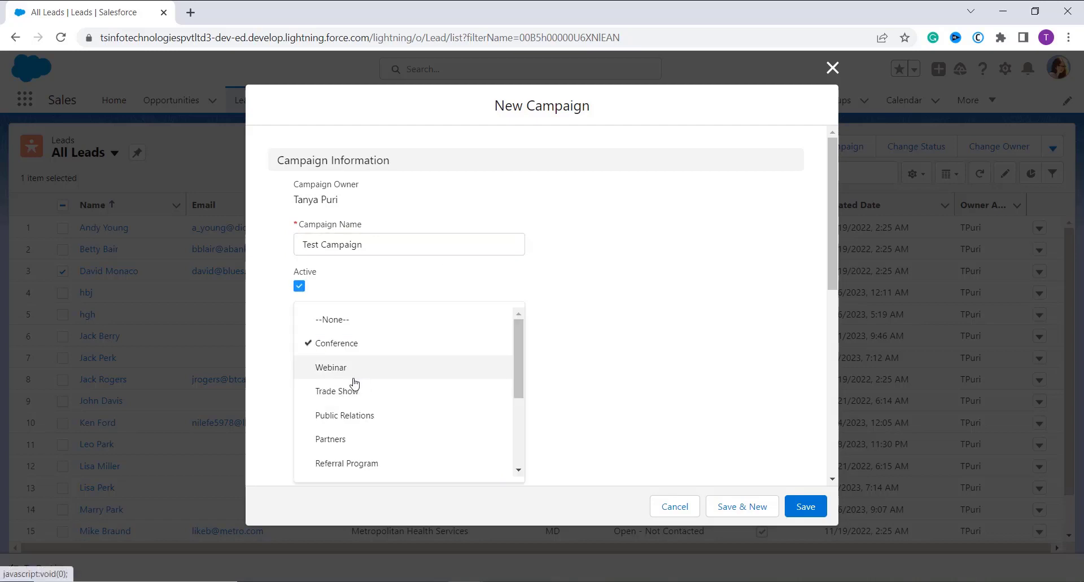
click(353, 377)
click(388, 377)
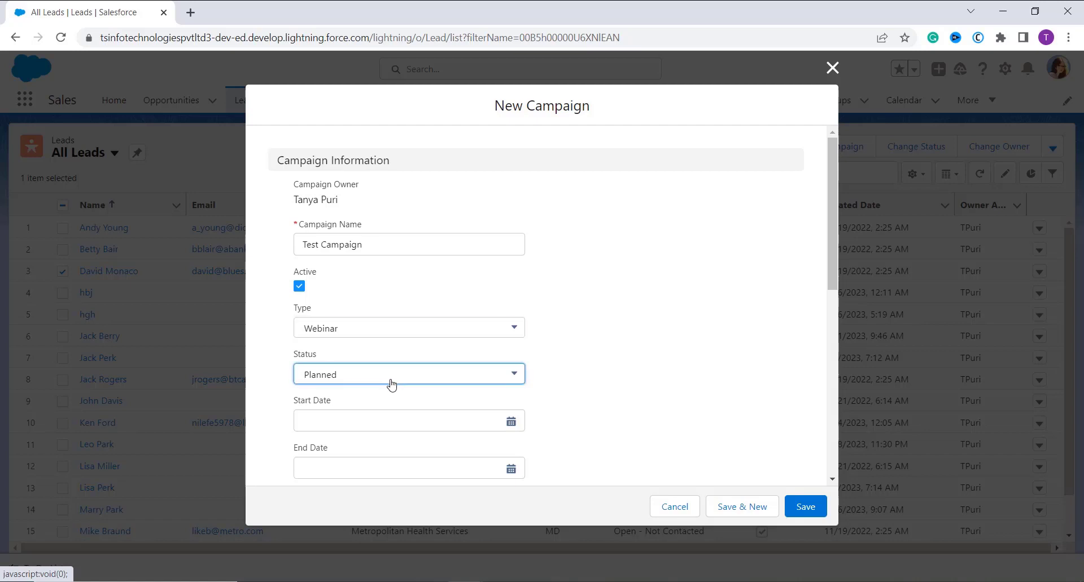
click(368, 422)
scroll(682, 364, down, 2)
scroll(553, 382, down, 5)
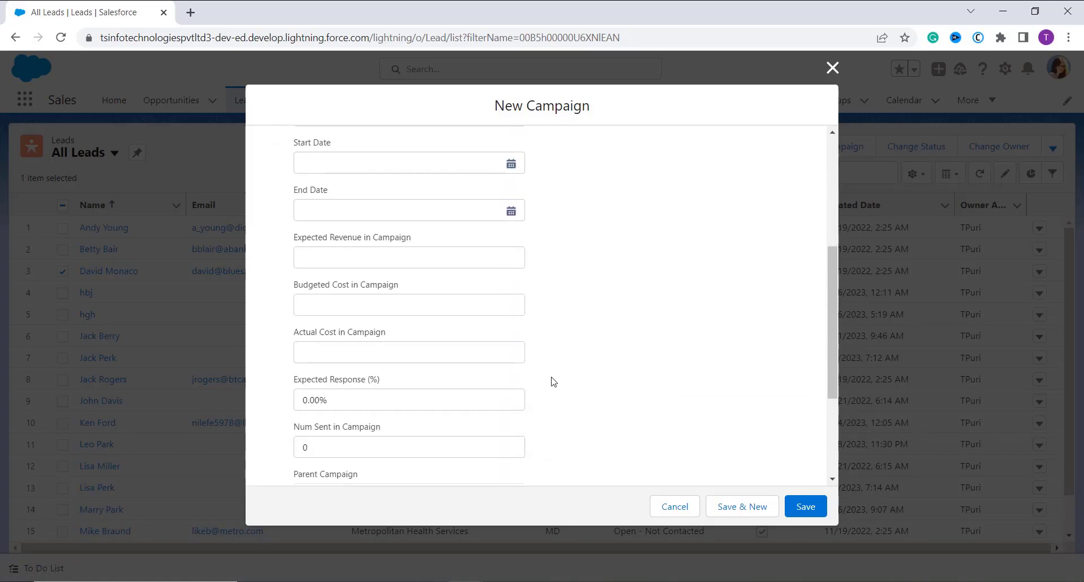
scroll(554, 382, up, 7)
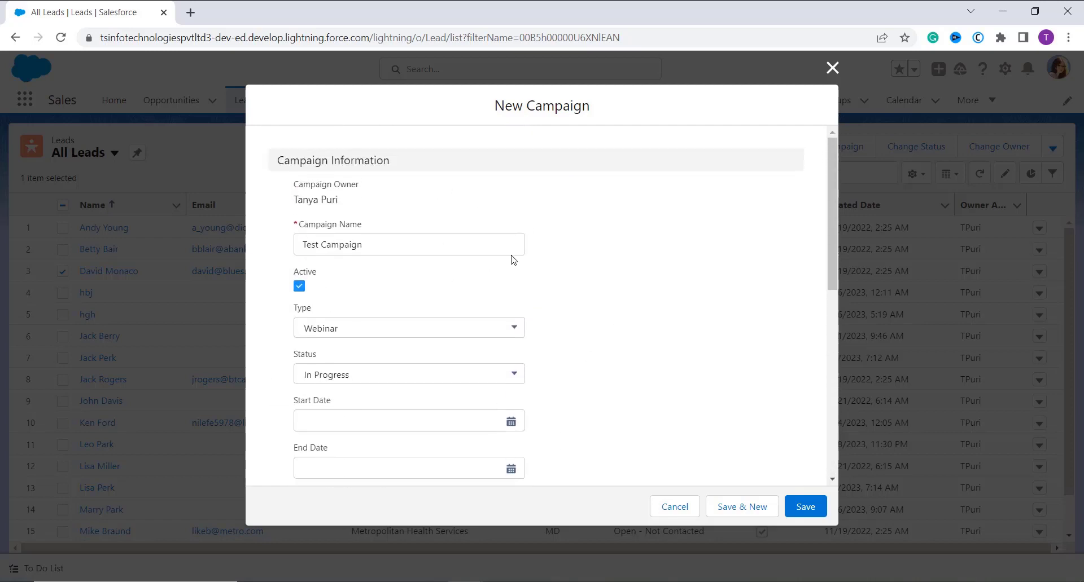
click(807, 507)
click(806, 508)
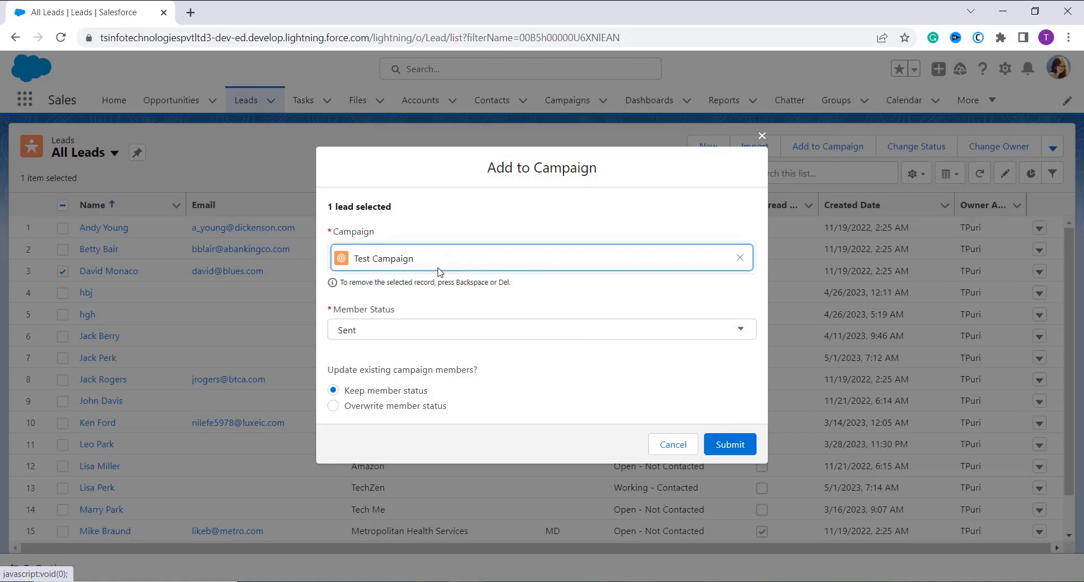
- Set the lead's member status to Responded and submit its addition to Test Campaign
click(425, 339)
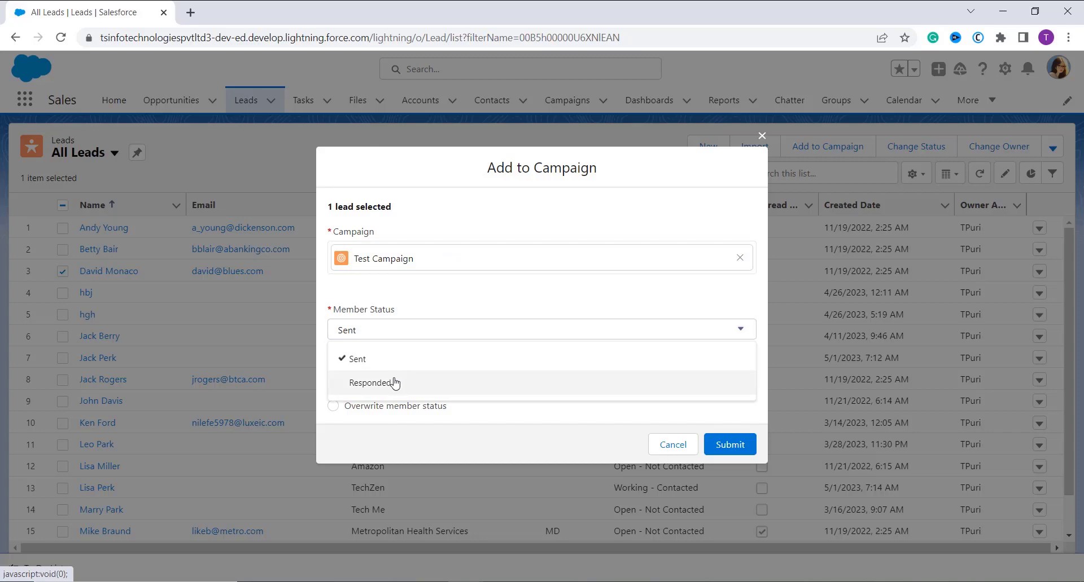
click(395, 383)
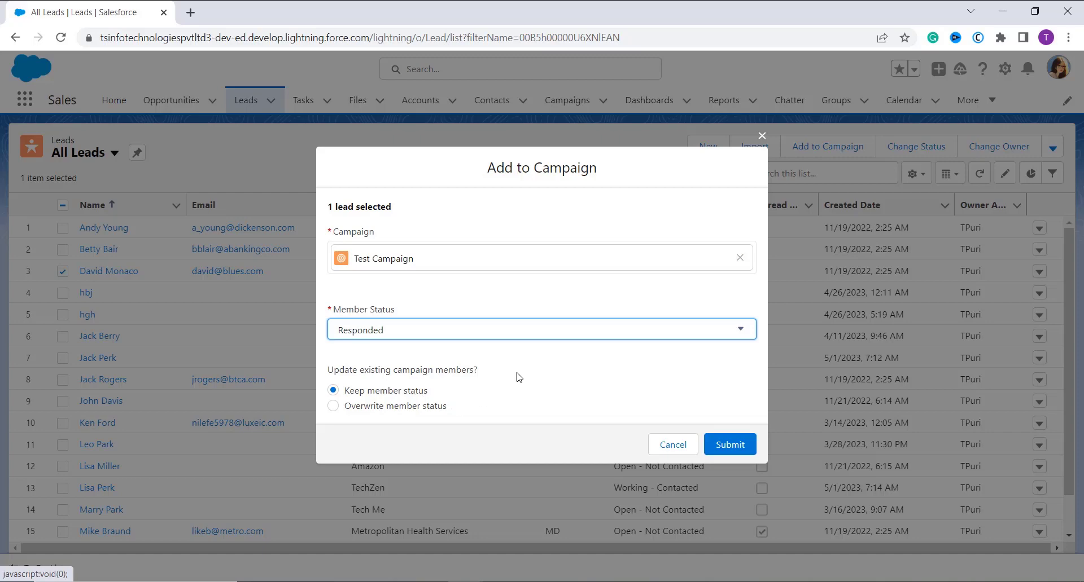
click(729, 446)
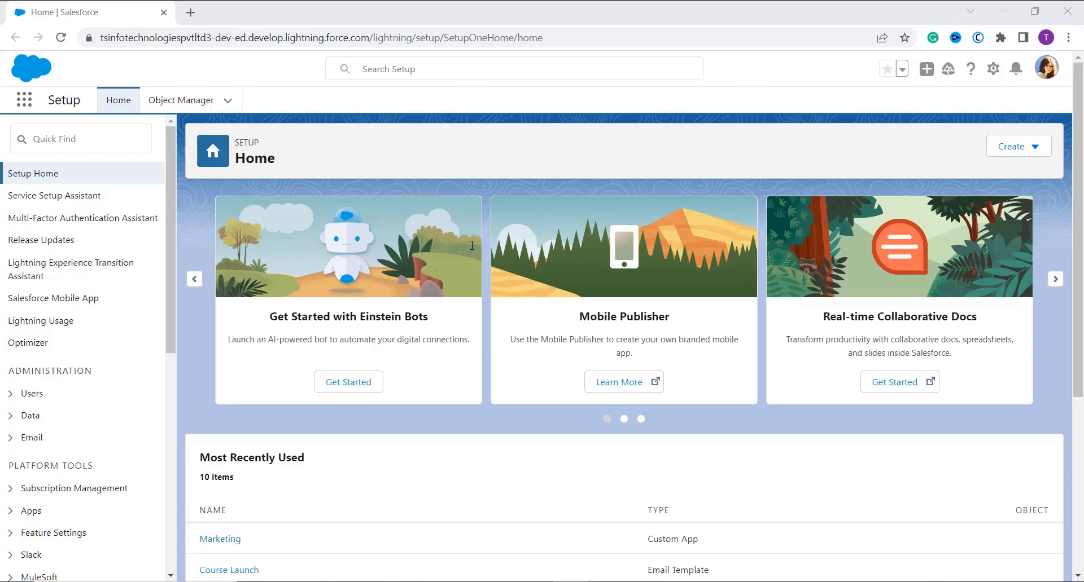
- Switch to the Service app and open the Lead List Report from its recent reports
click(28, 111)
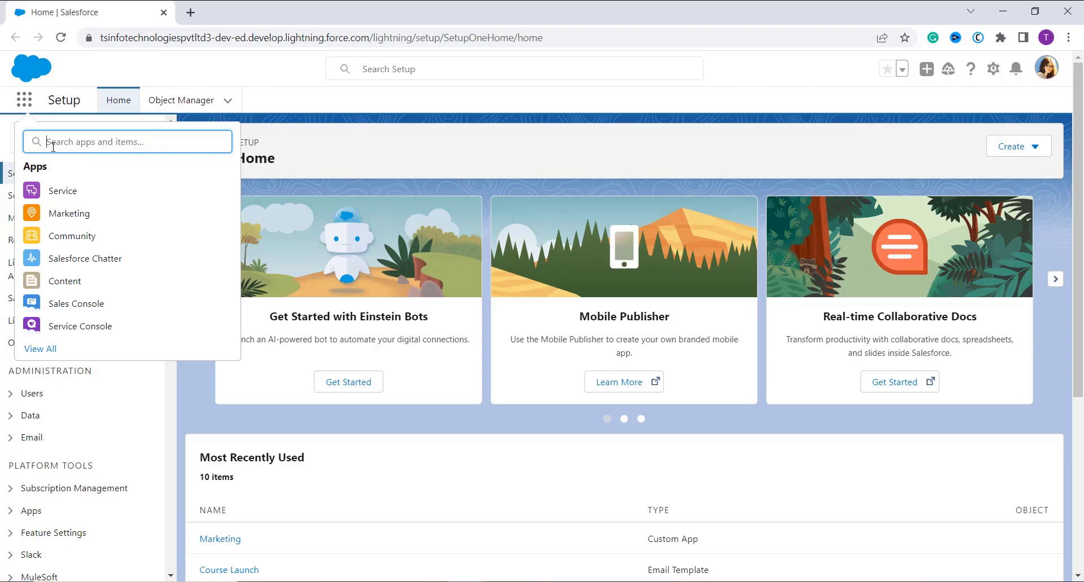
click(72, 194)
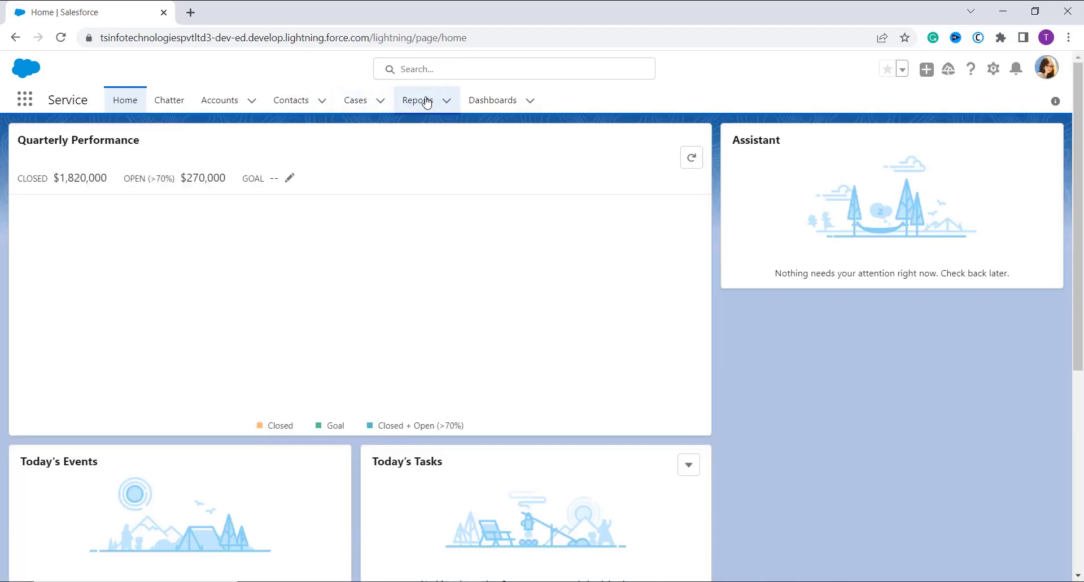
click(417, 101)
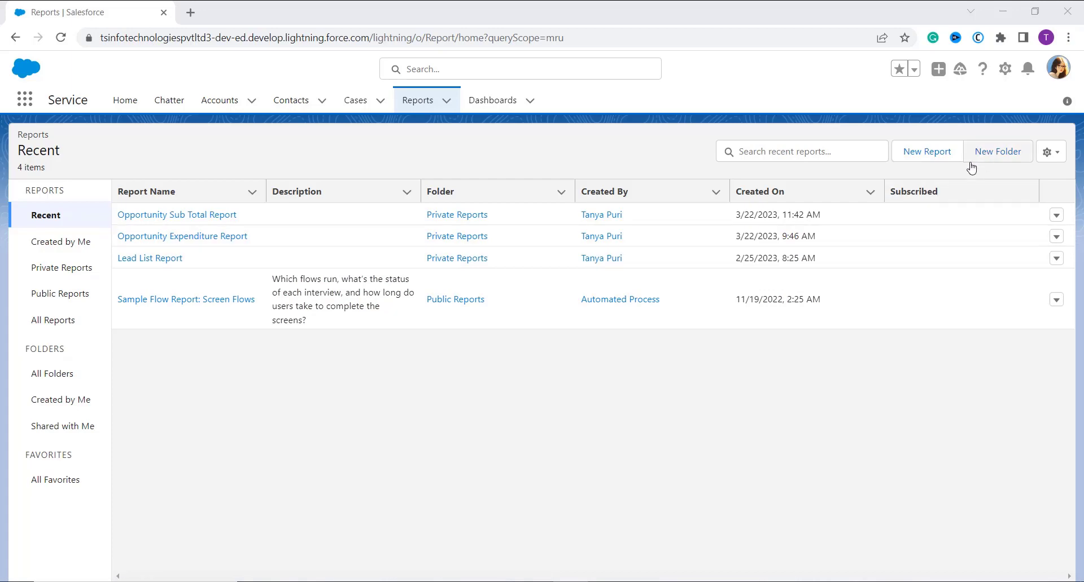
click(154, 261)
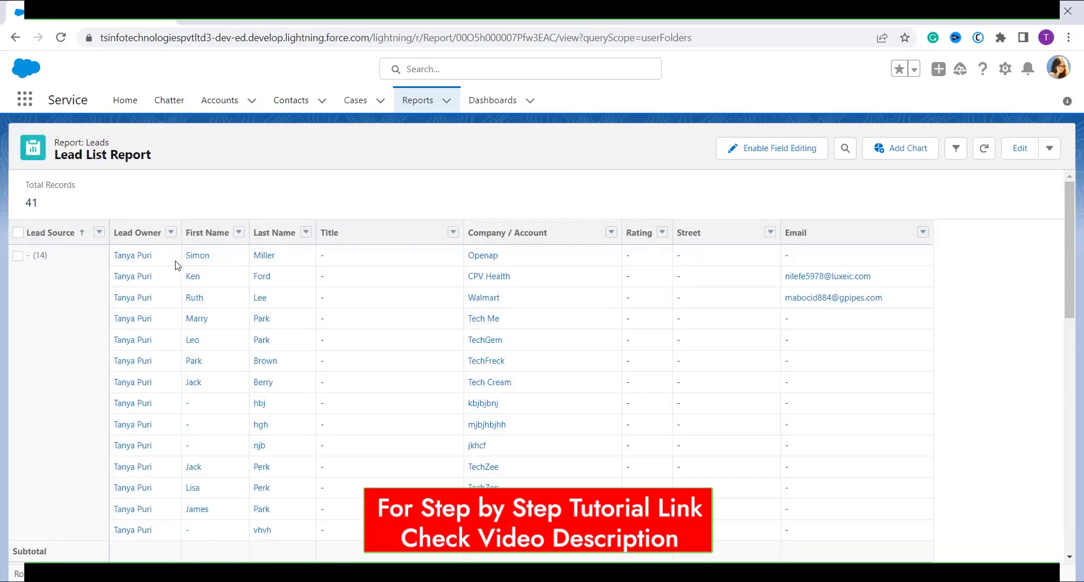
- Add the report's leads to New Green Campaign with the member status Sent, and submit the addition
click(1048, 151)
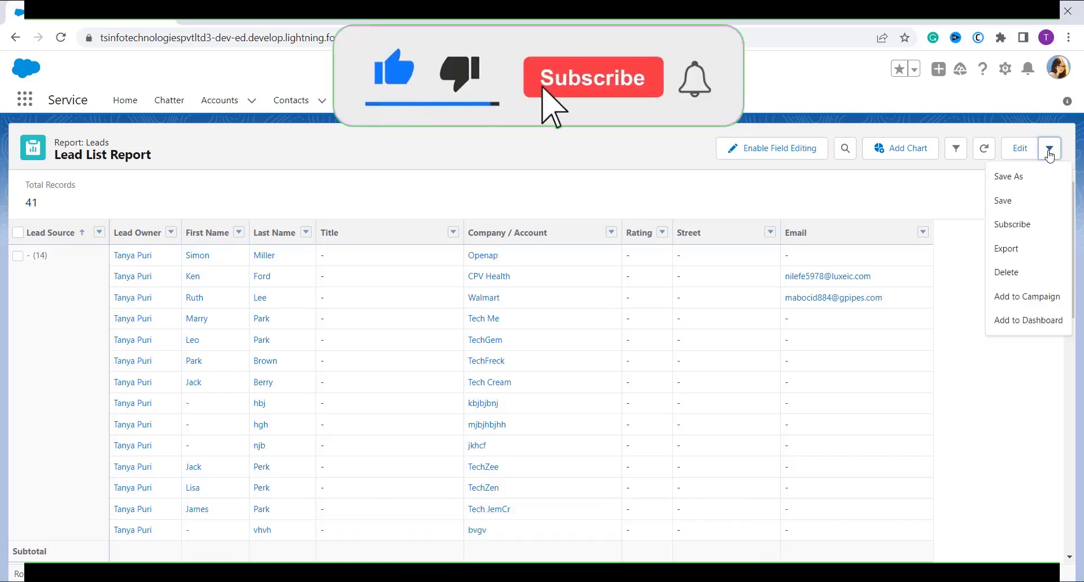
click(1054, 309)
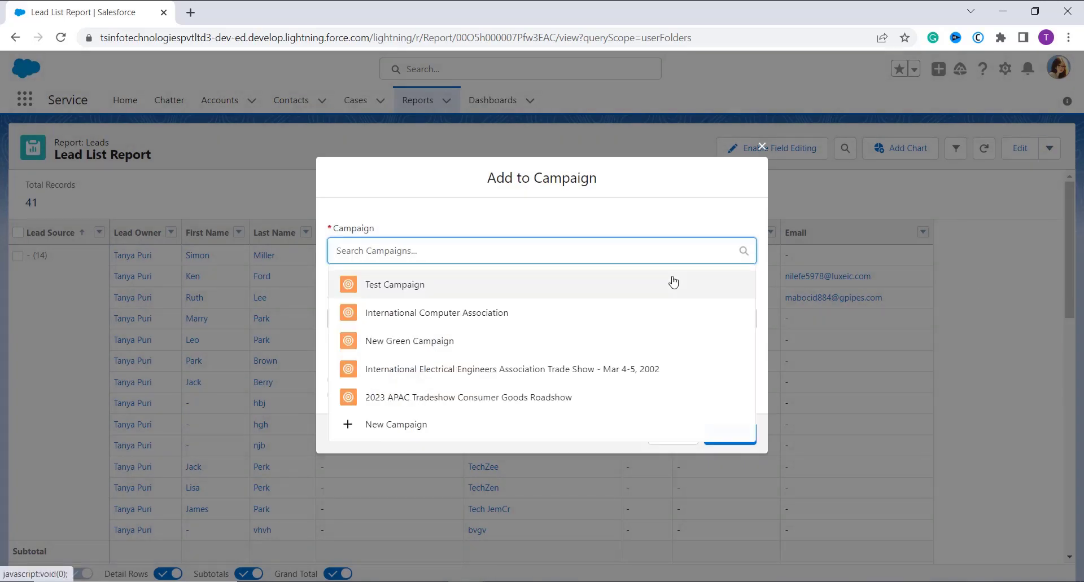
click(476, 341)
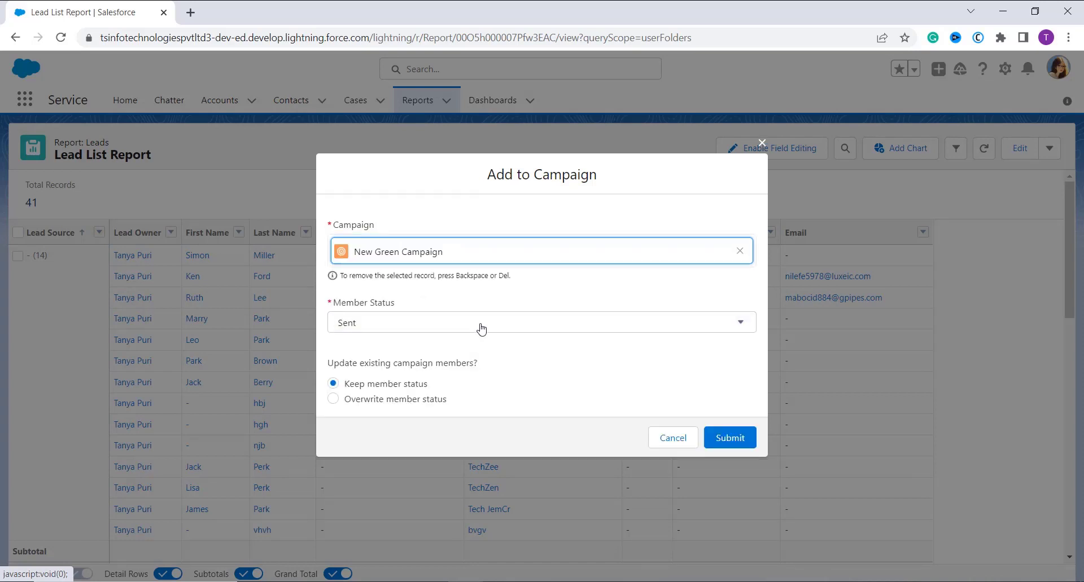
click(481, 328)
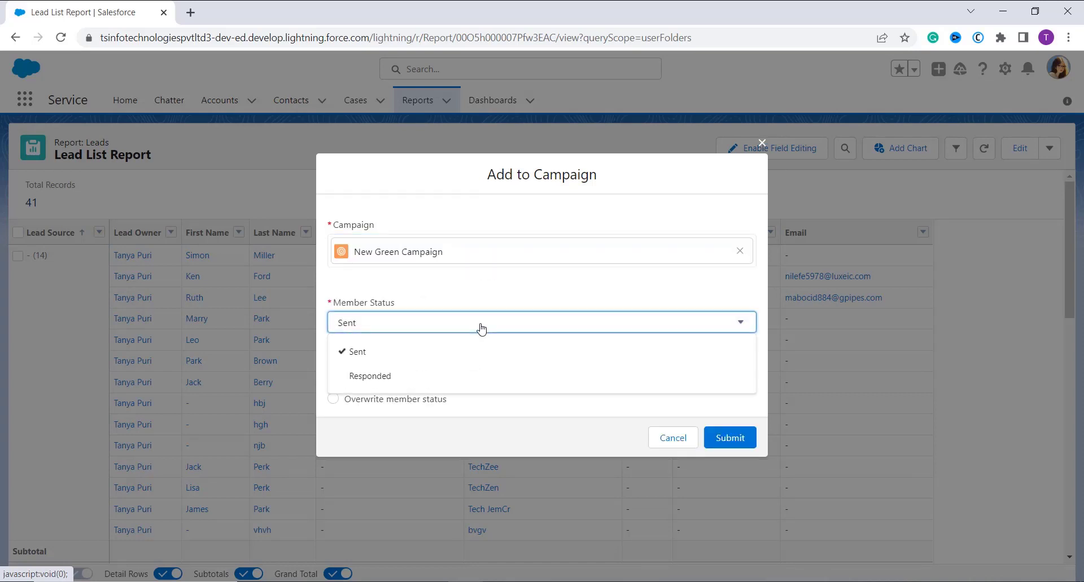
click(388, 351)
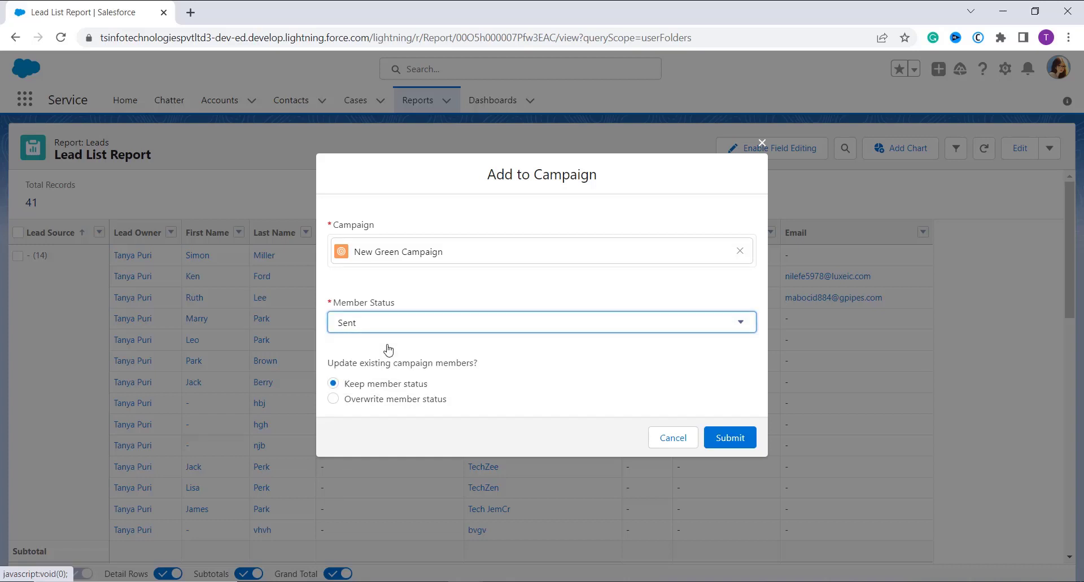
click(731, 438)
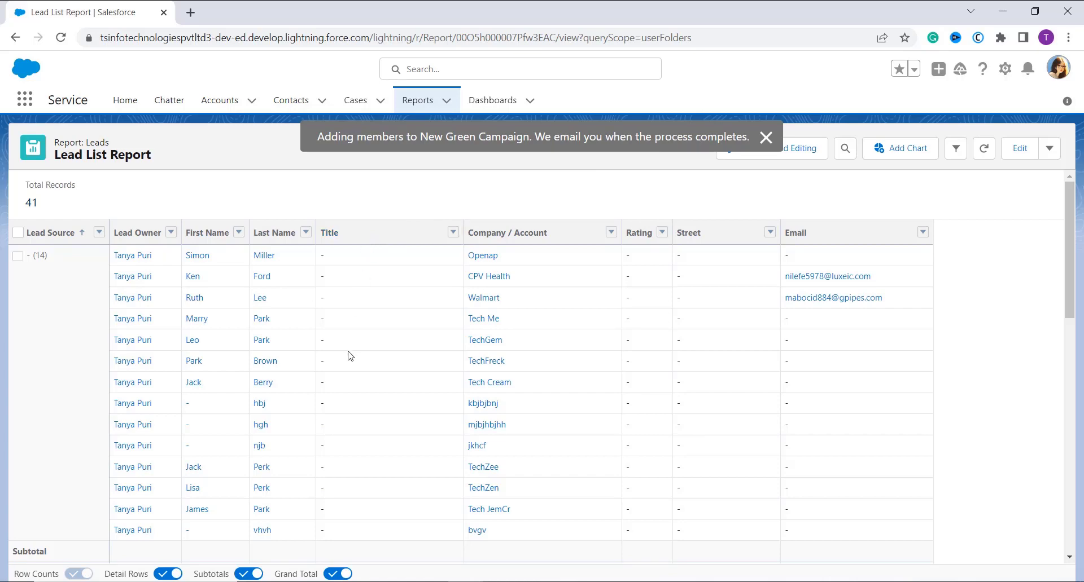
scroll(350, 356, down, 1)
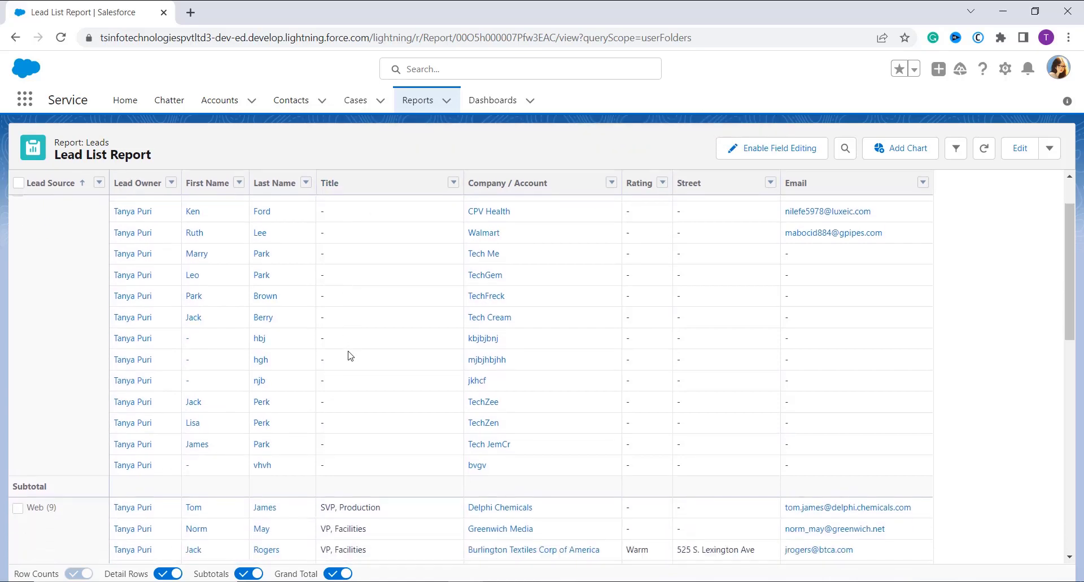
scroll(349, 355, up, 1)
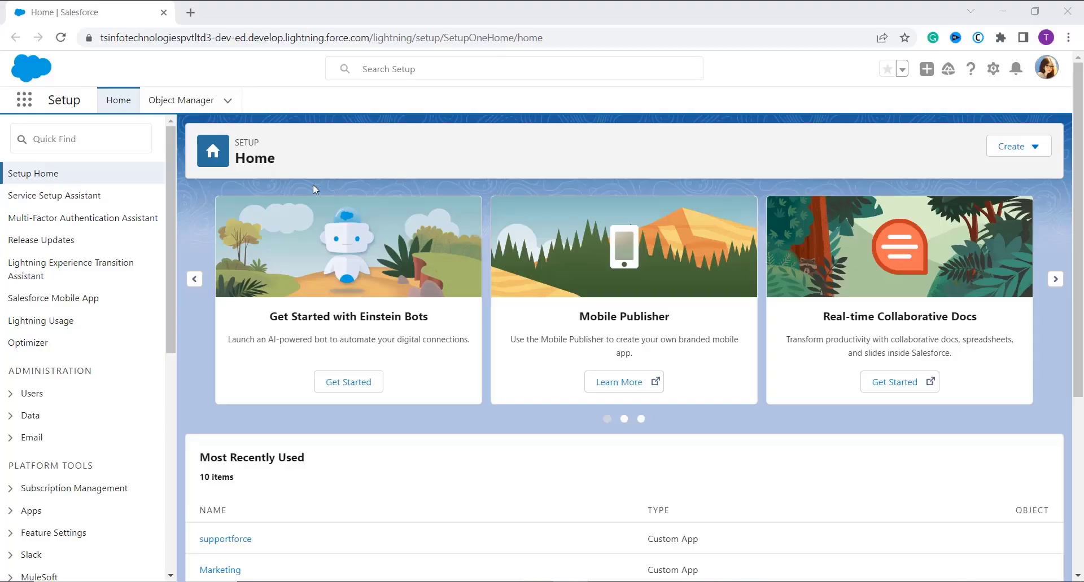
- Switch to the Marketing app and open the GC Product Webinar - Jan 7, 2002 campaign from the All Active Campaigns list view
click(31, 100)
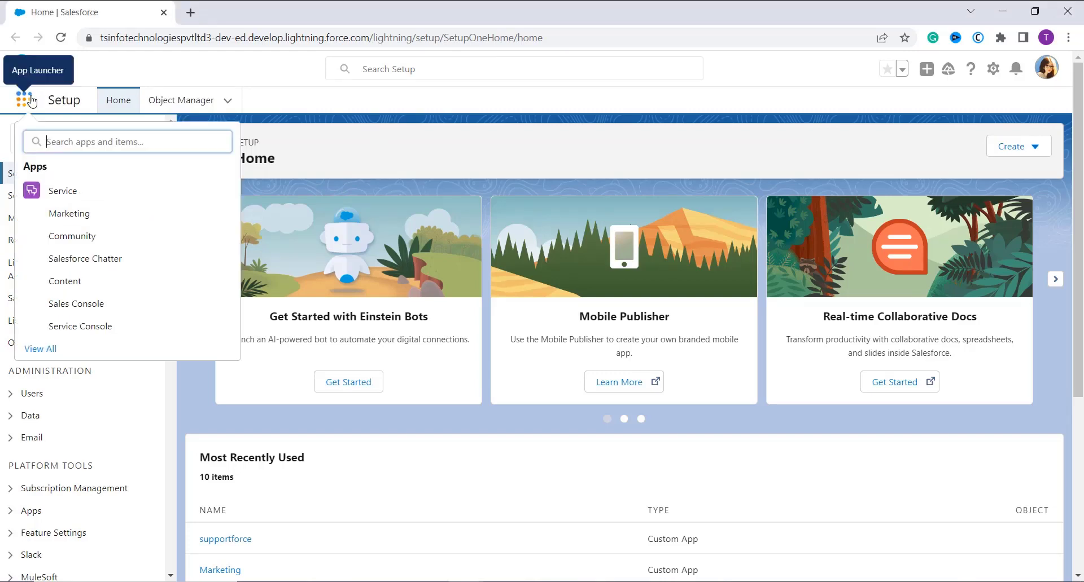
click(79, 214)
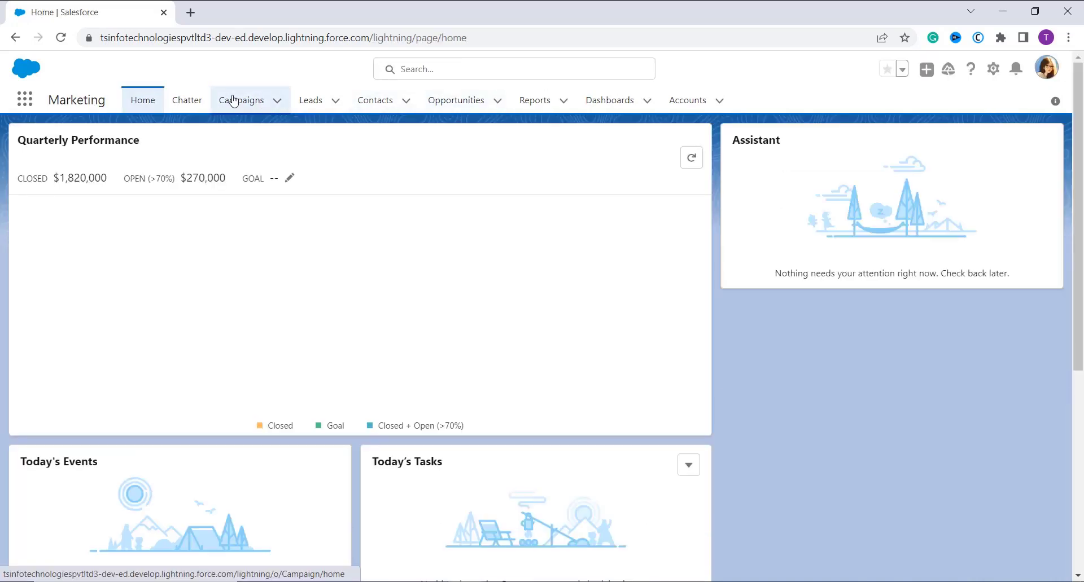
click(235, 100)
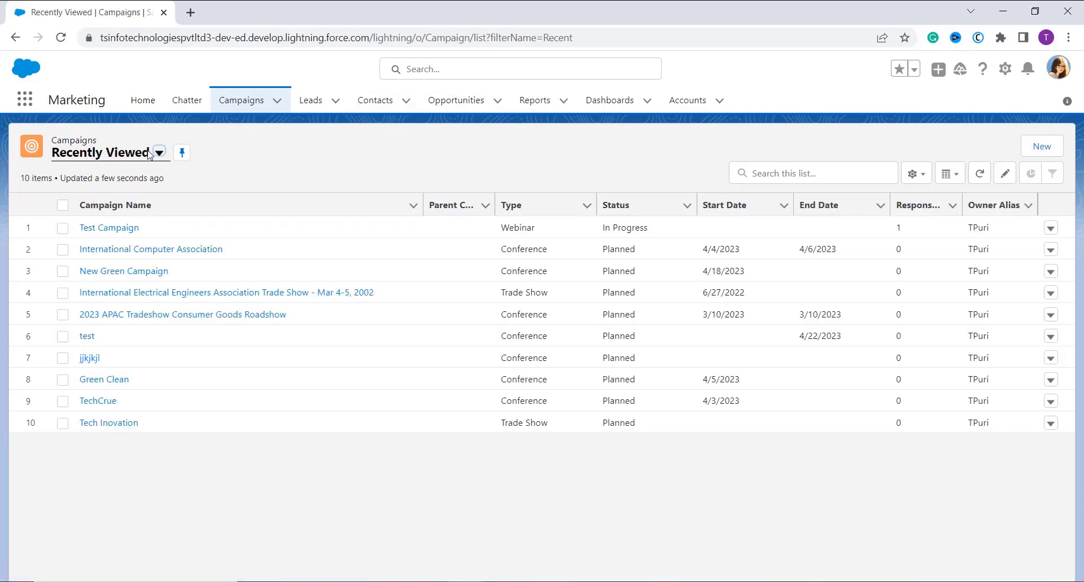
click(158, 153)
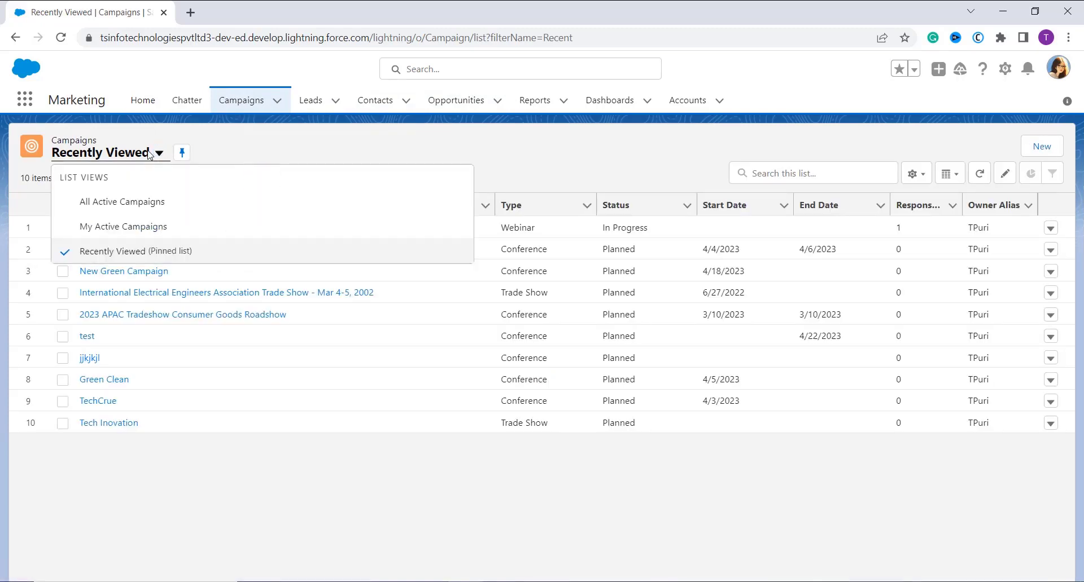
click(126, 209)
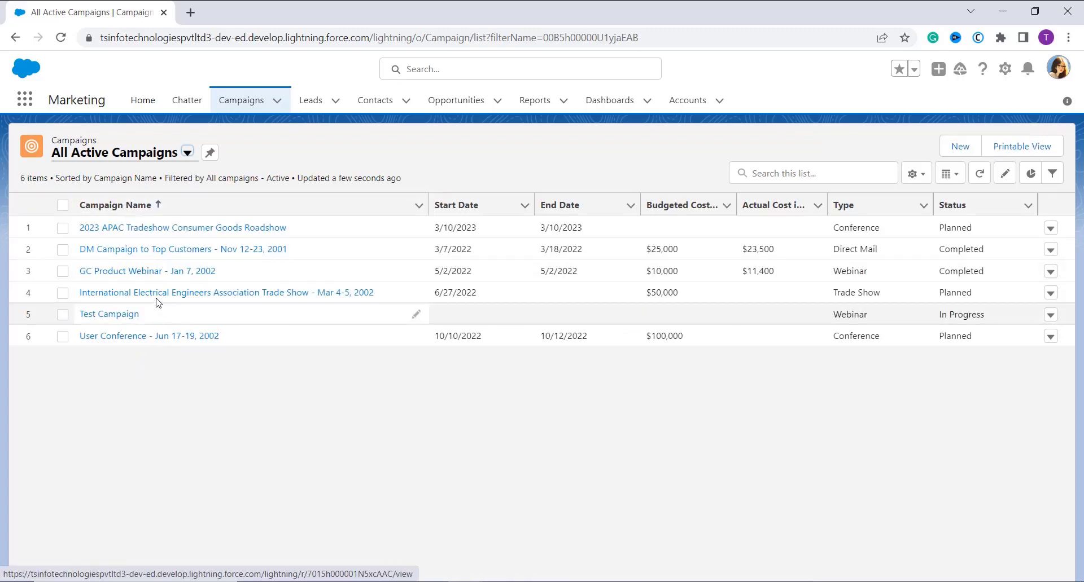
click(118, 273)
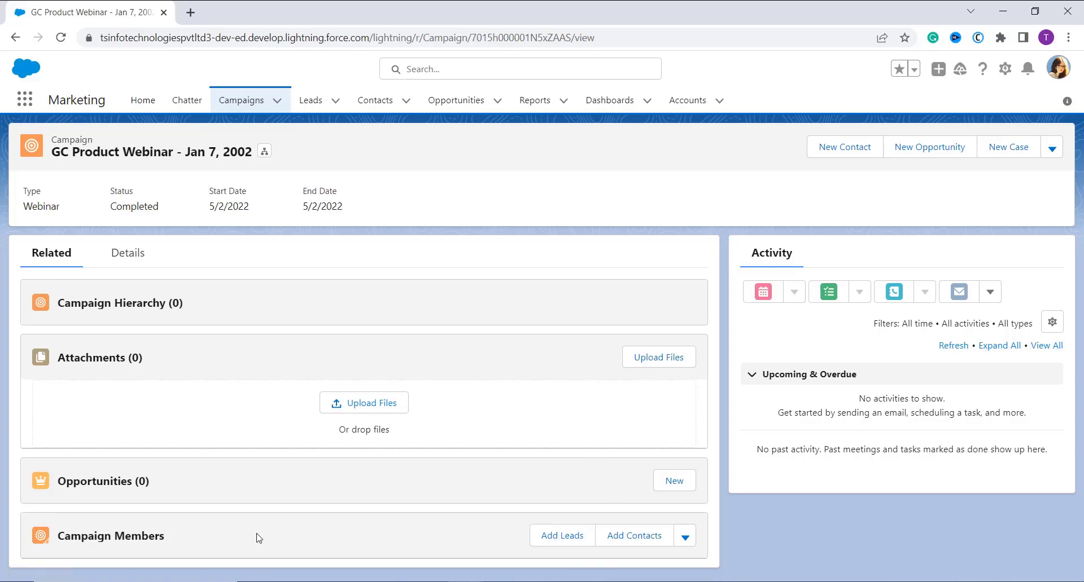
- Choose the Burlington Textiles Corp of America, Tech Me, Openap and TechZen leads as new members of the campaign and proceed to the member settings
click(576, 546)
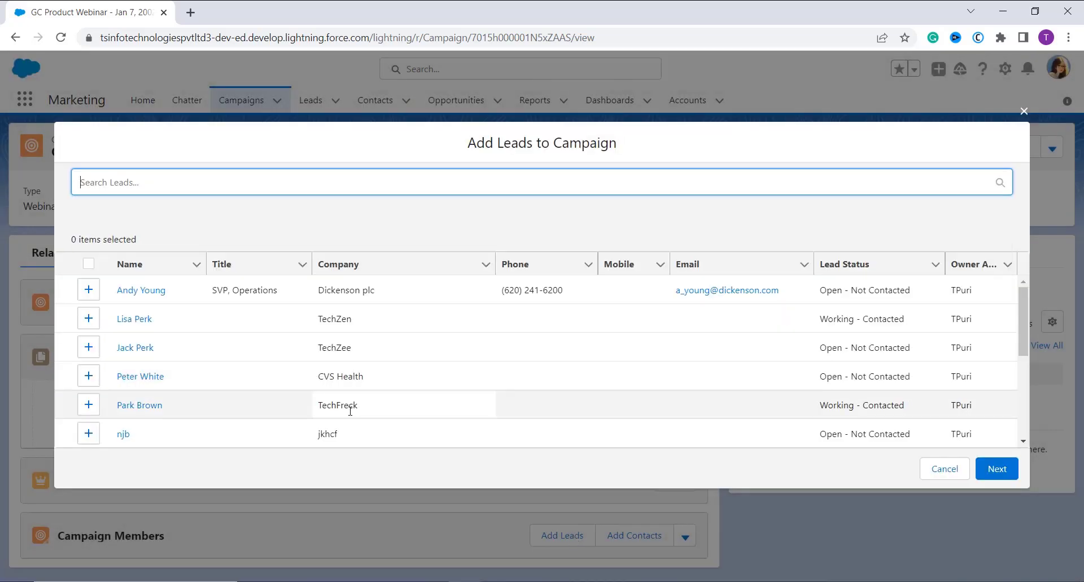
scroll(367, 307, down, 1)
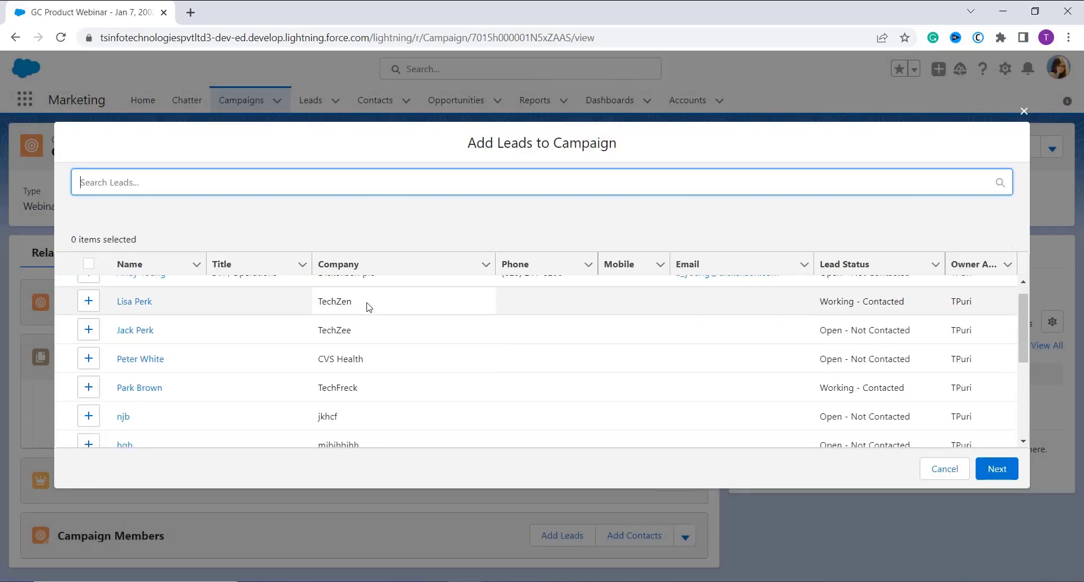
scroll(367, 307, down, 3)
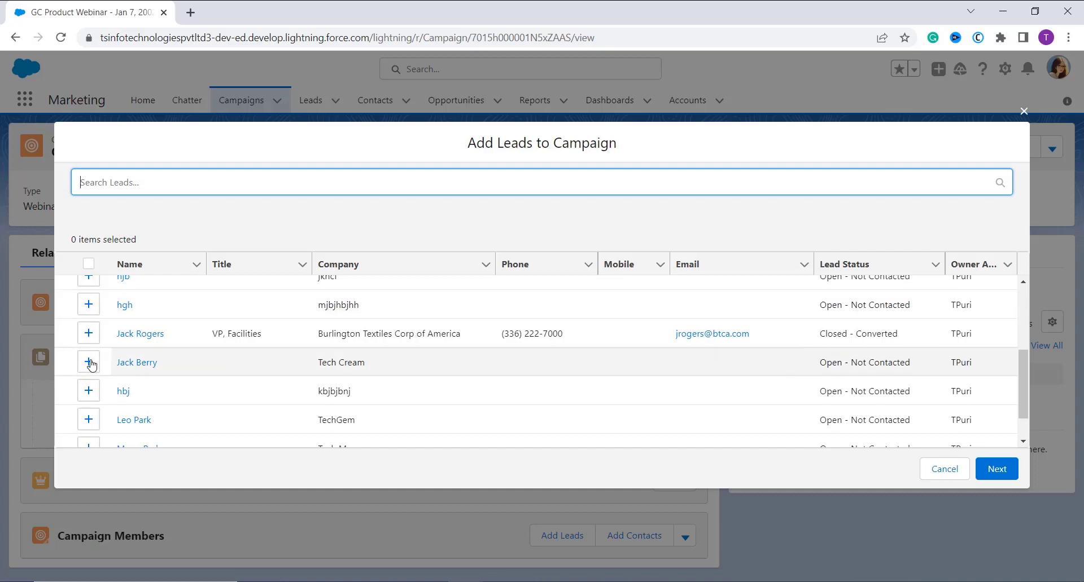
click(87, 338)
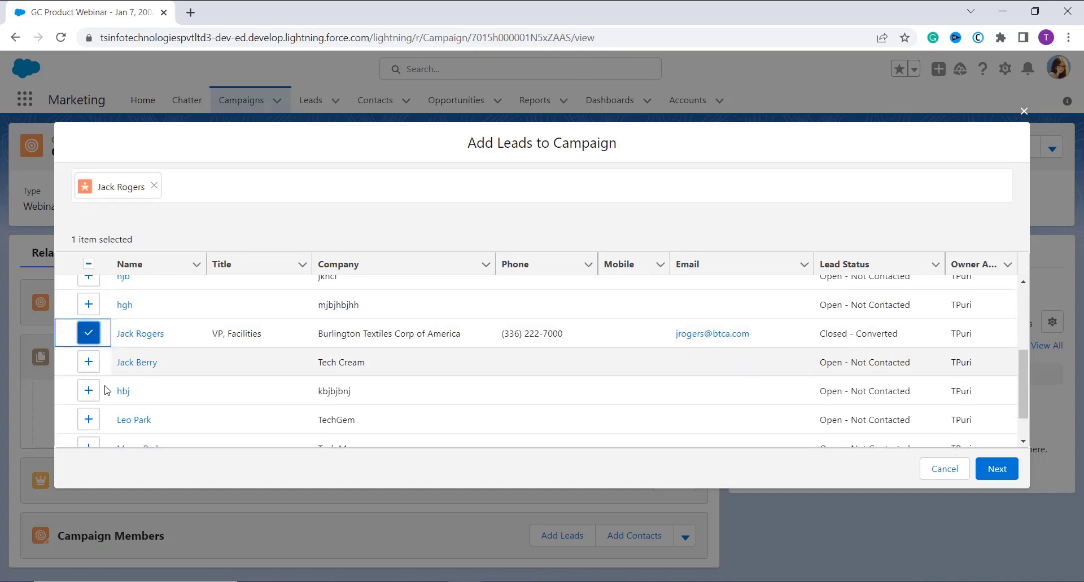
scroll(108, 395, down, 3)
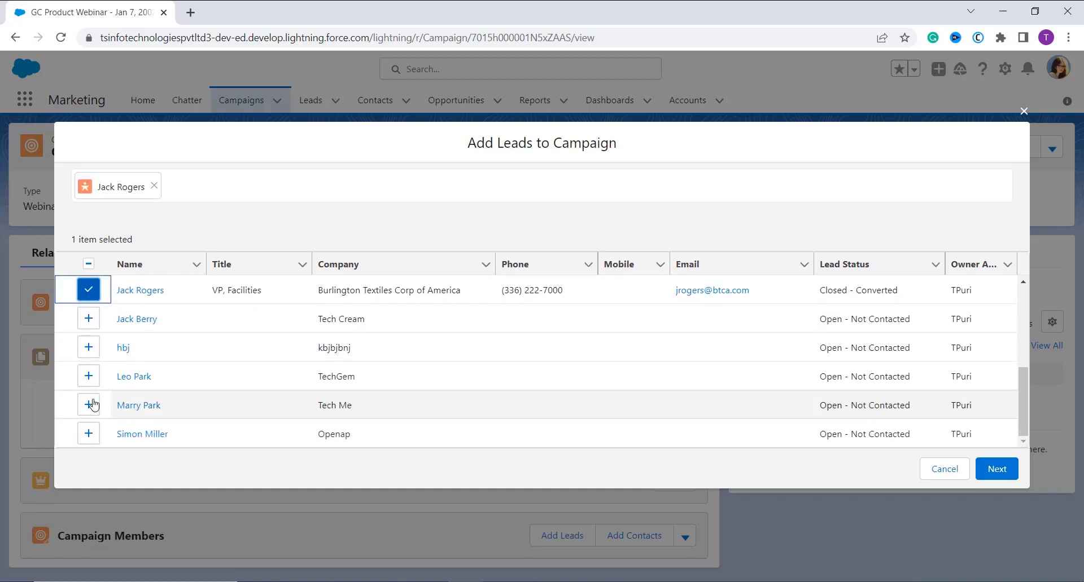
click(88, 405)
click(89, 434)
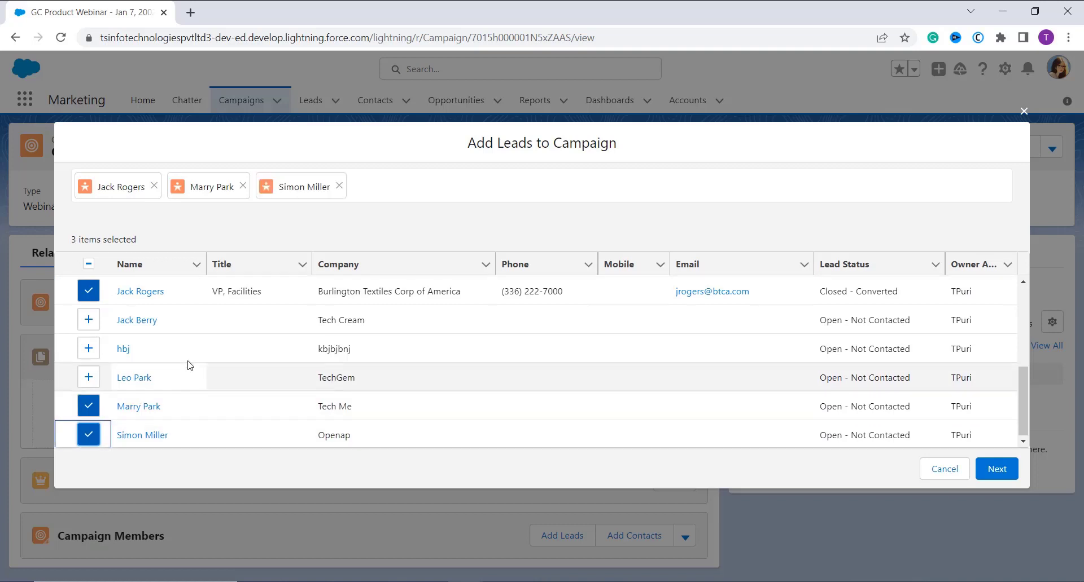
scroll(189, 365, up, 5)
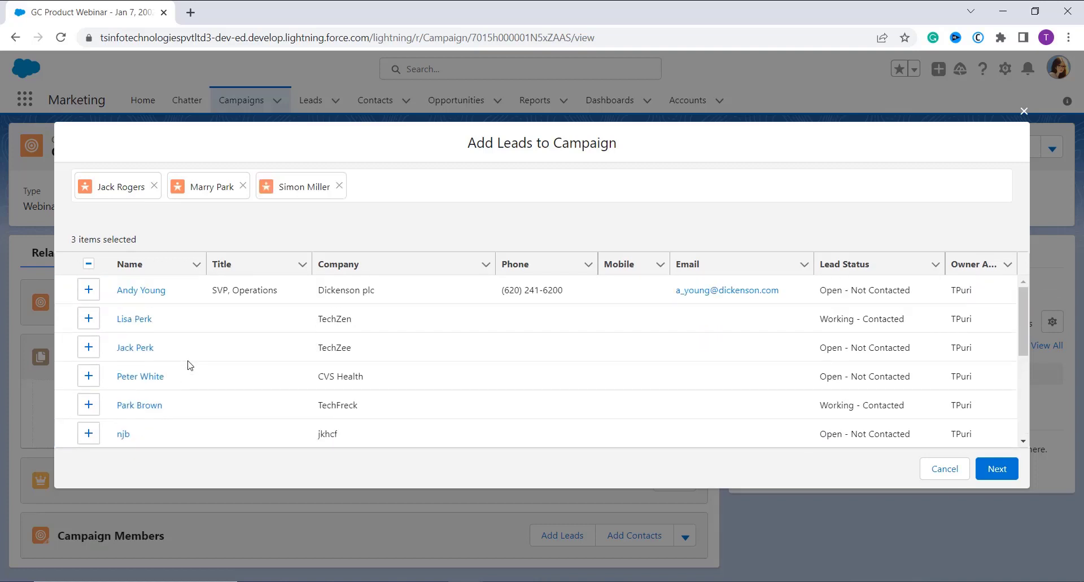
click(88, 319)
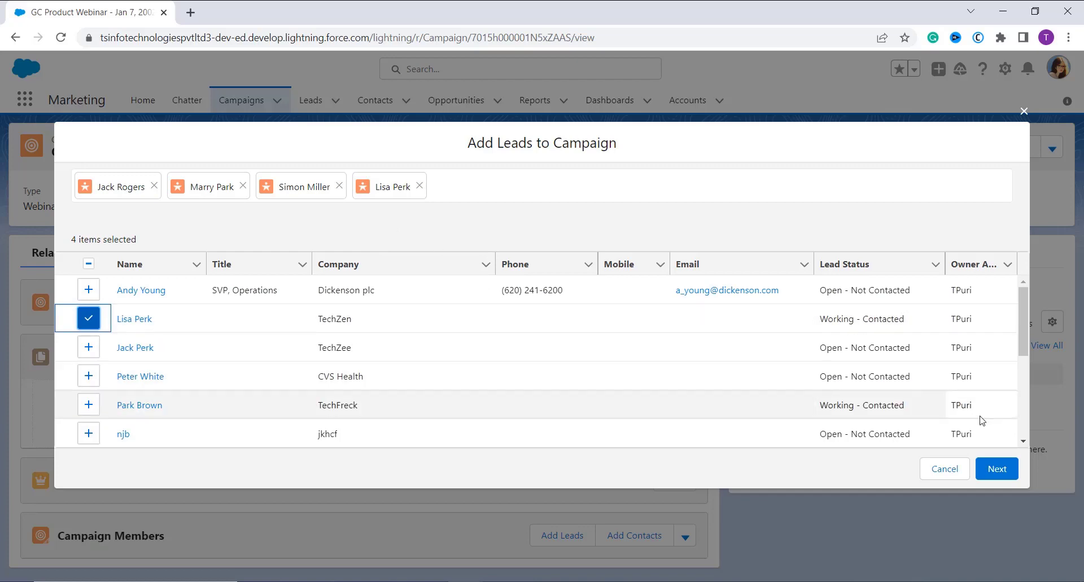
click(989, 470)
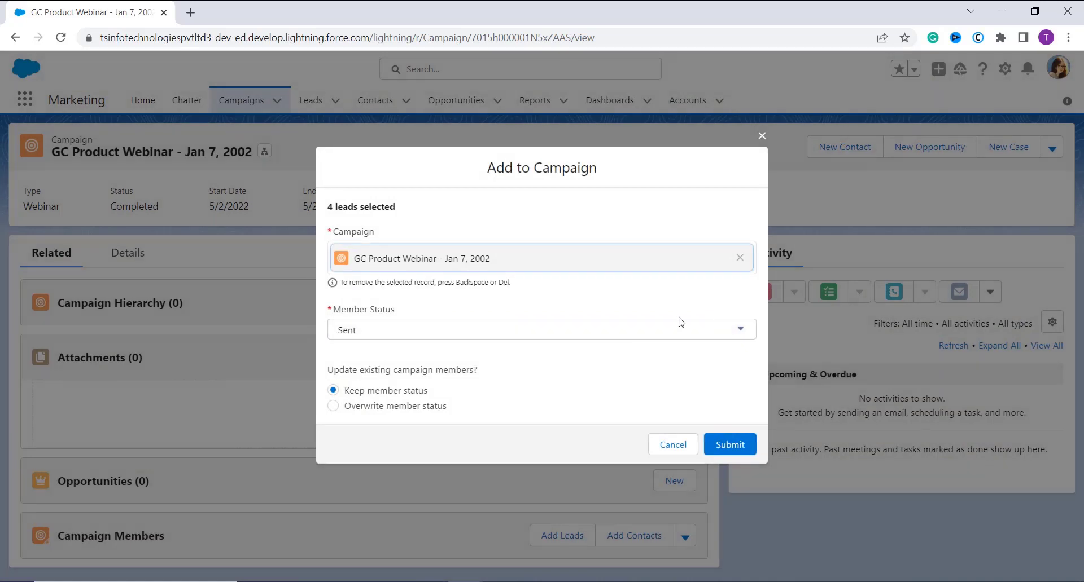
- Set the selected leads' member status to Received and submit their addition to the GC Product Webinar campaign
click(546, 337)
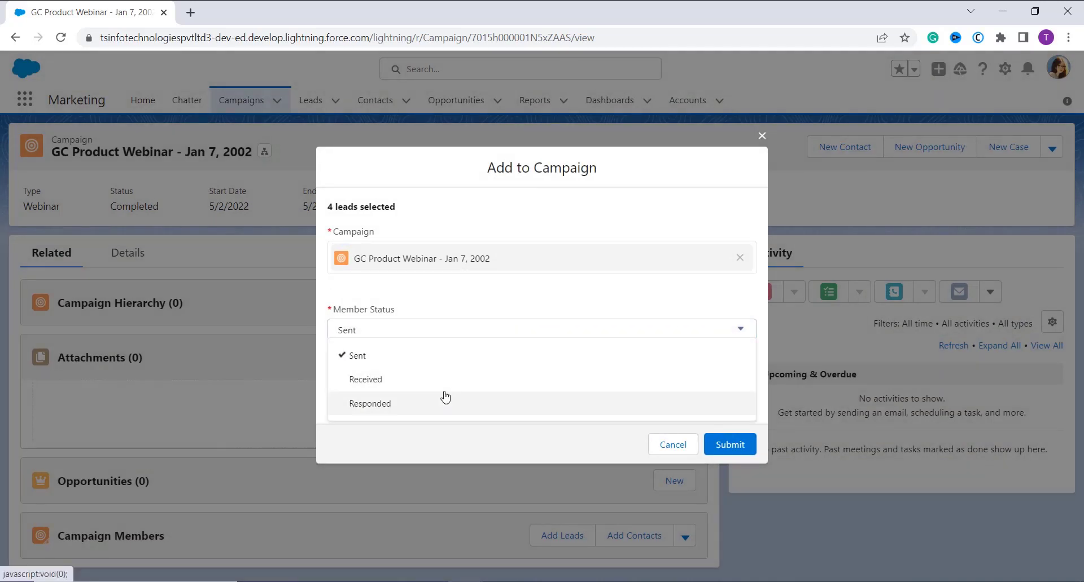
click(449, 384)
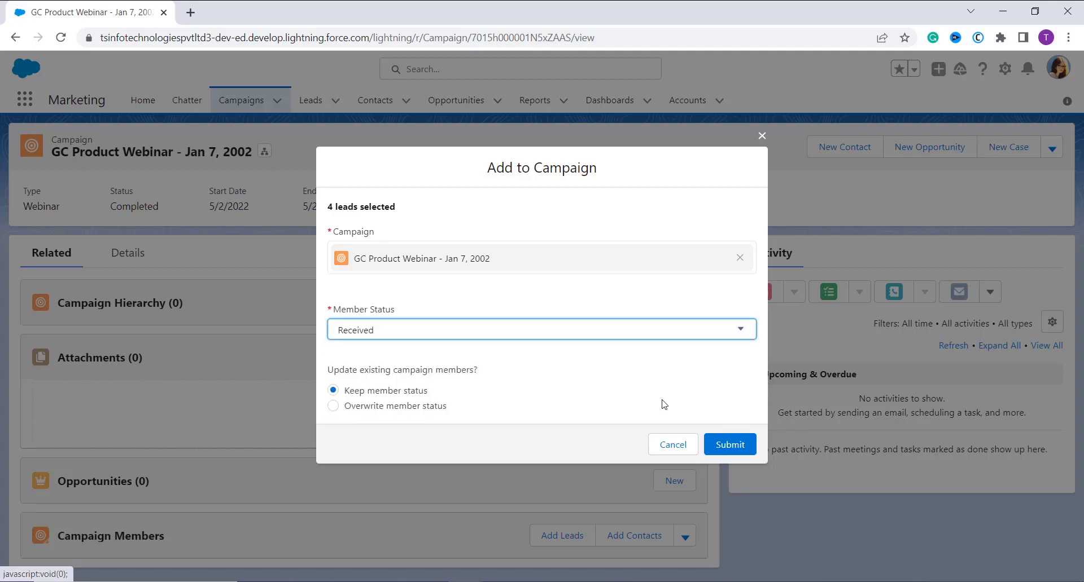
click(688, 331)
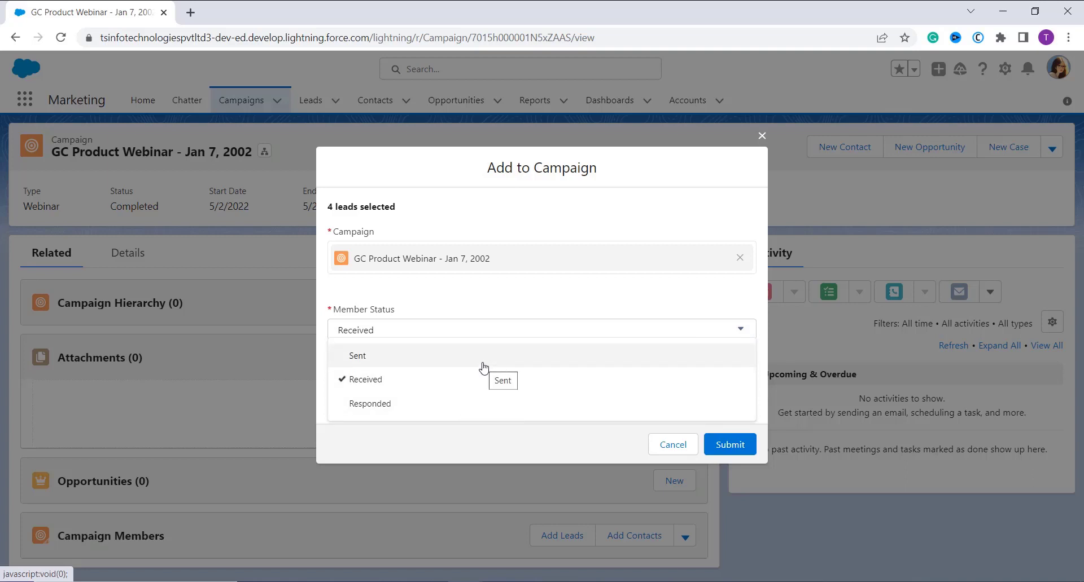
click(455, 393)
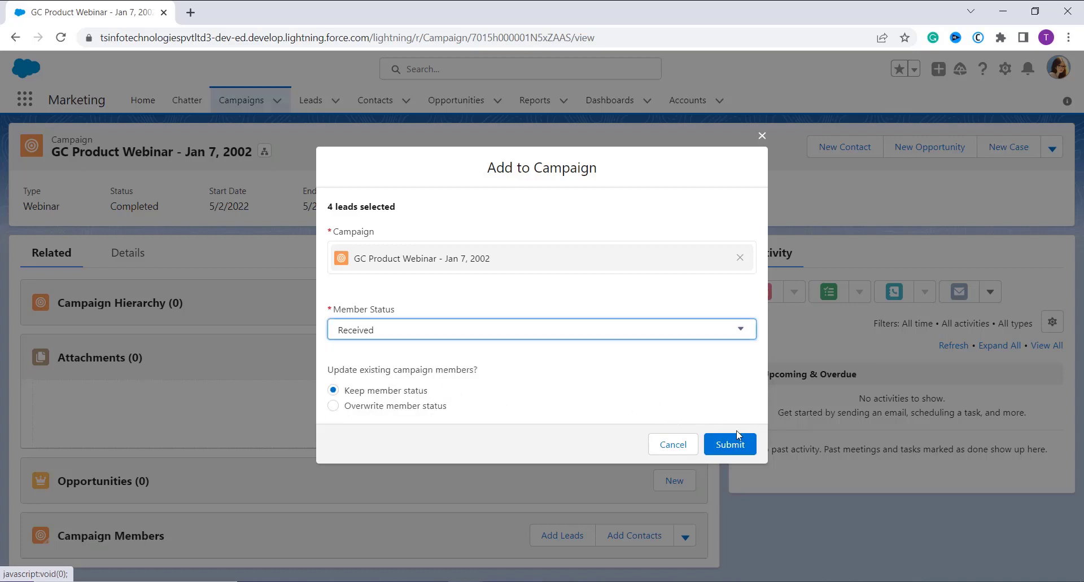
click(730, 446)
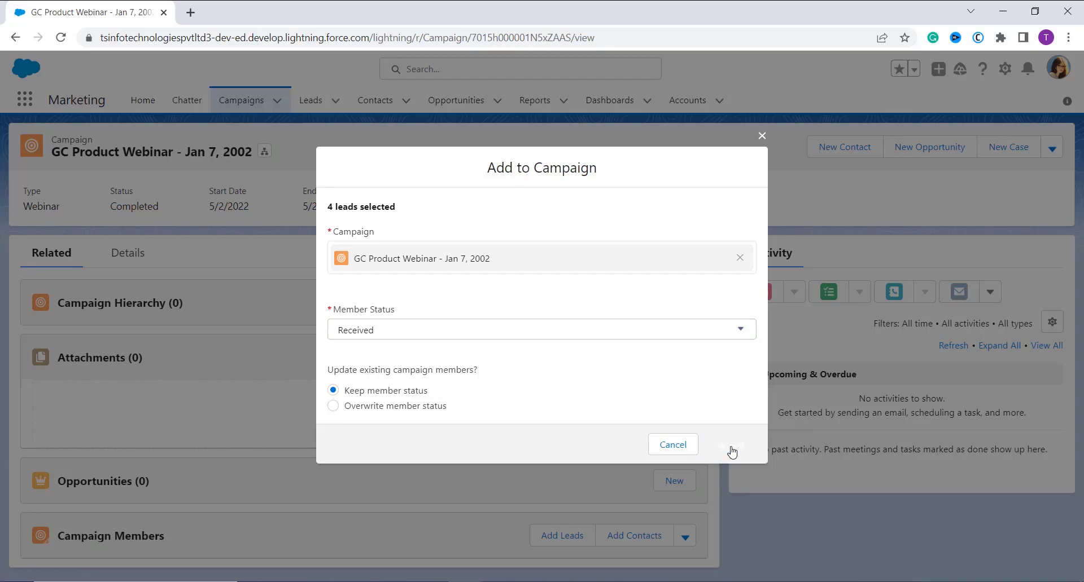